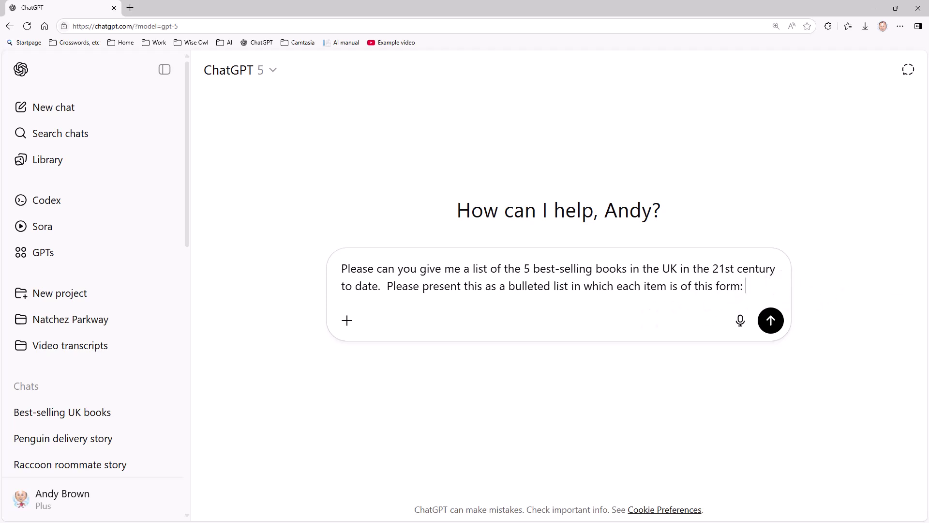
Add the '<Book title> written by <Author name>' year-format line and the no-extra-text sentence to the book-list prompt.
key(shift+Return)
key(shift+Return)
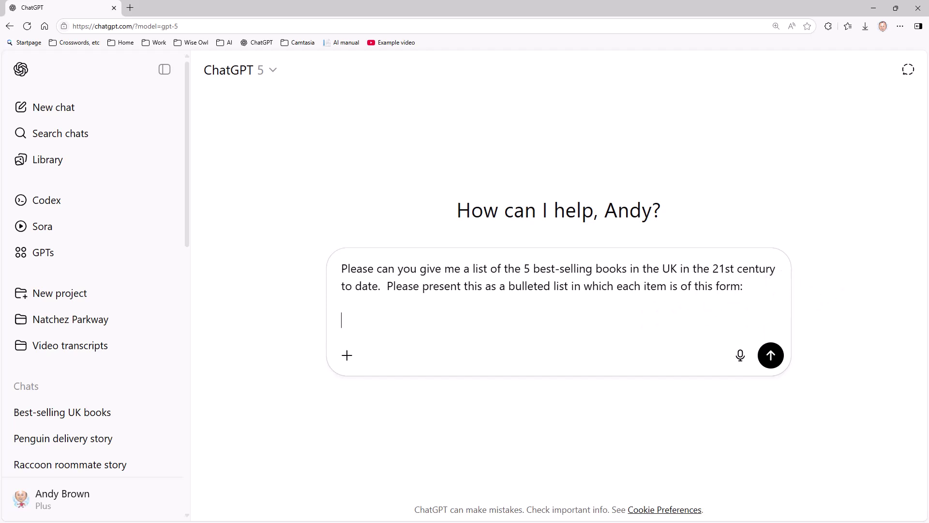
text(<Book title (in italics please)> written by <Author name> (<year of first publication>))
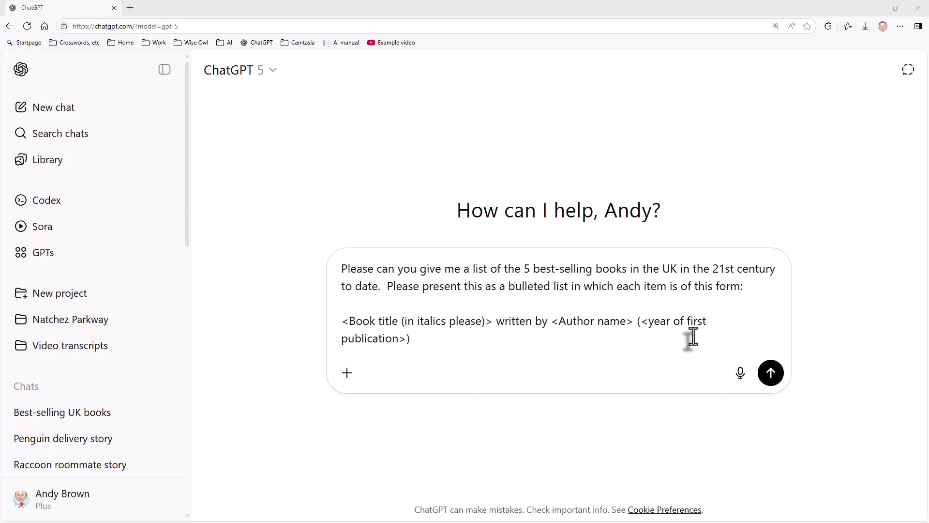
click(658, 349)
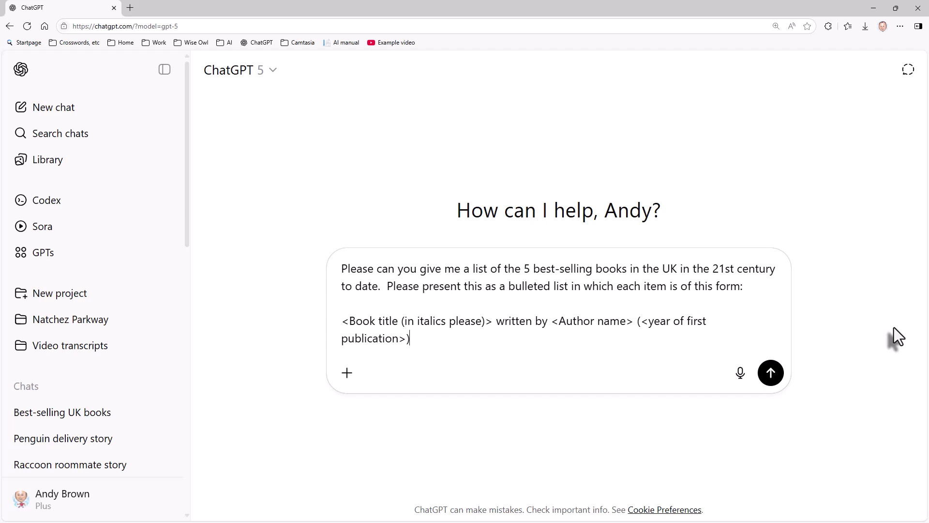
key(shift+Return)
key(shift+Return)
text(Do not include any other text in your answer other than this.  I accept that your figures will be your best estimates.)
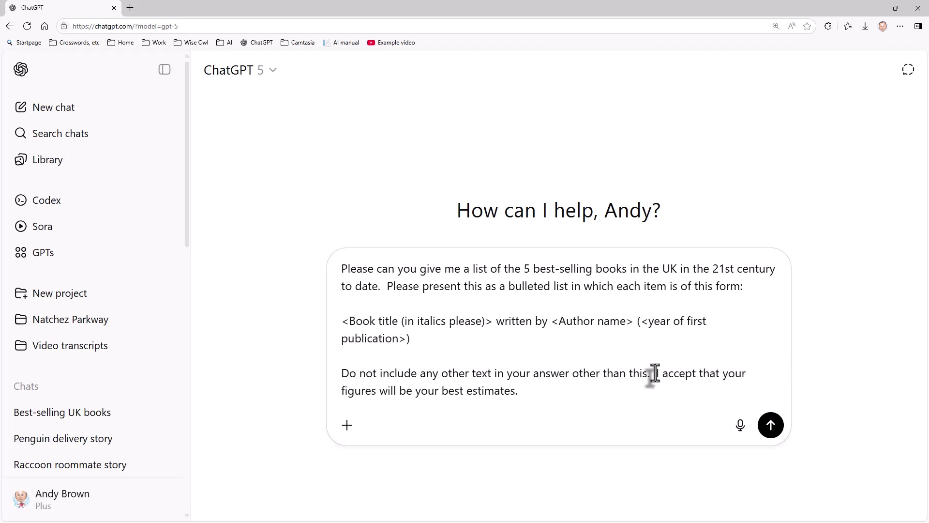
drag(654, 373, 655, 388)
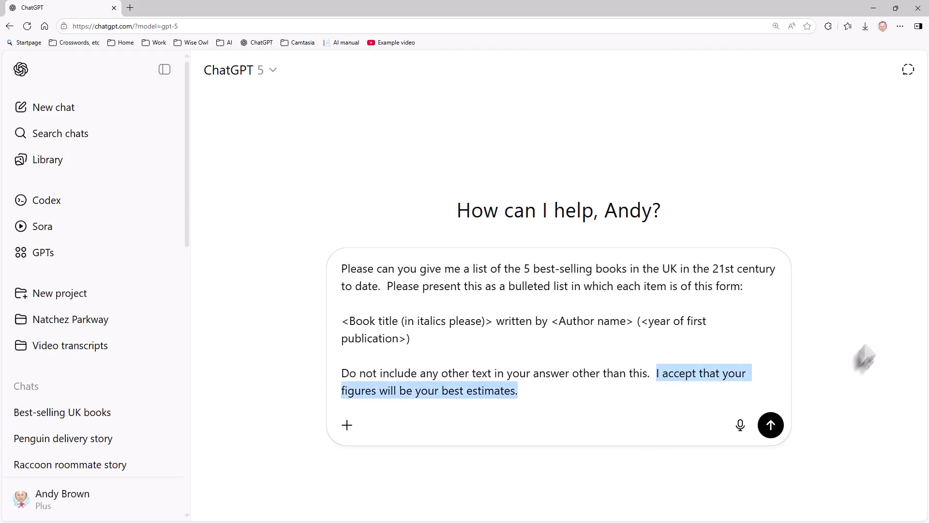
click(693, 370)
Send the book-list prompt and review the five-book reply down to its end.
click(770, 424)
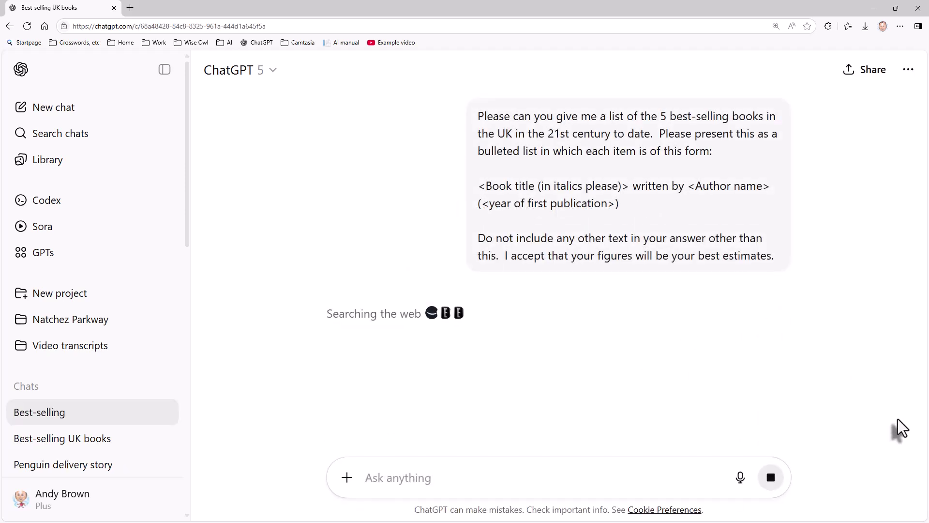
scroll(859, 371, down, 1)
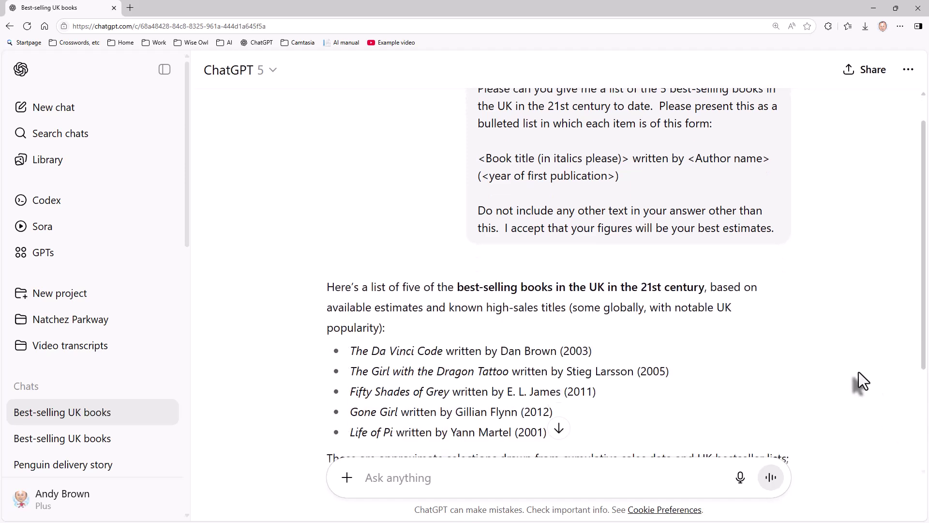
scroll(858, 371, down, 2)
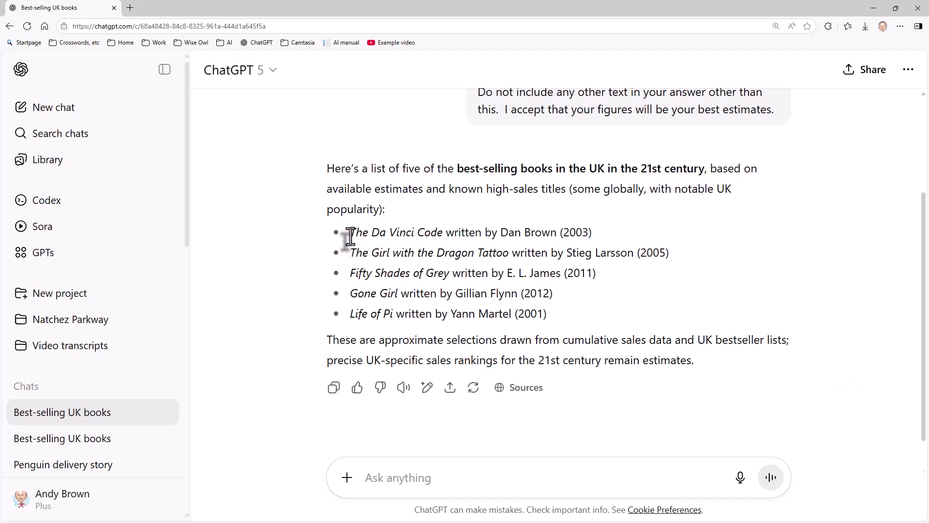
drag(349, 236, 593, 235)
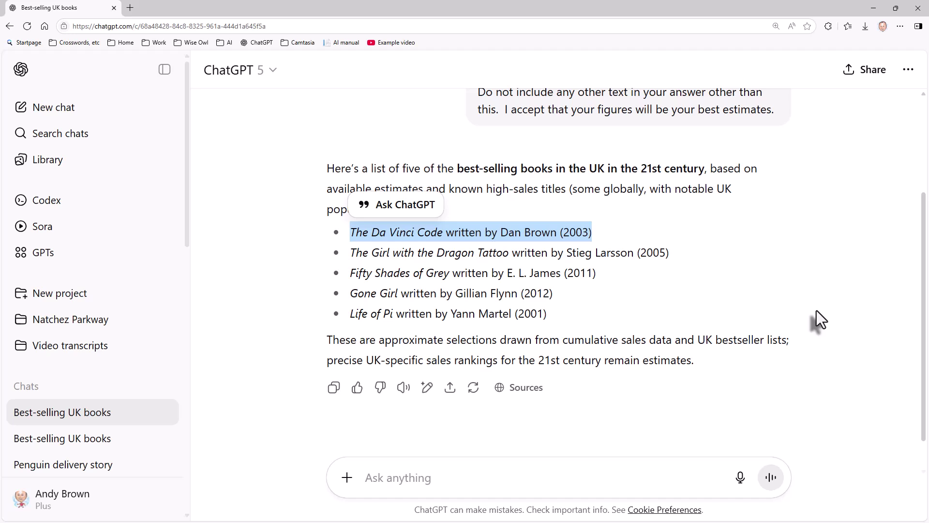
Start a new chat, attach the appraisal form PDF, and paste the summary request.
click(87, 111)
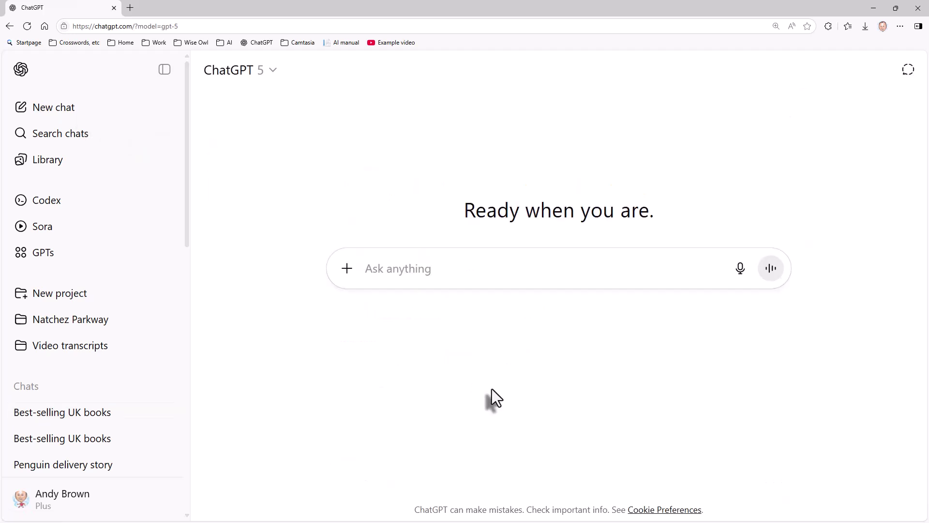
click(347, 268)
click(372, 304)
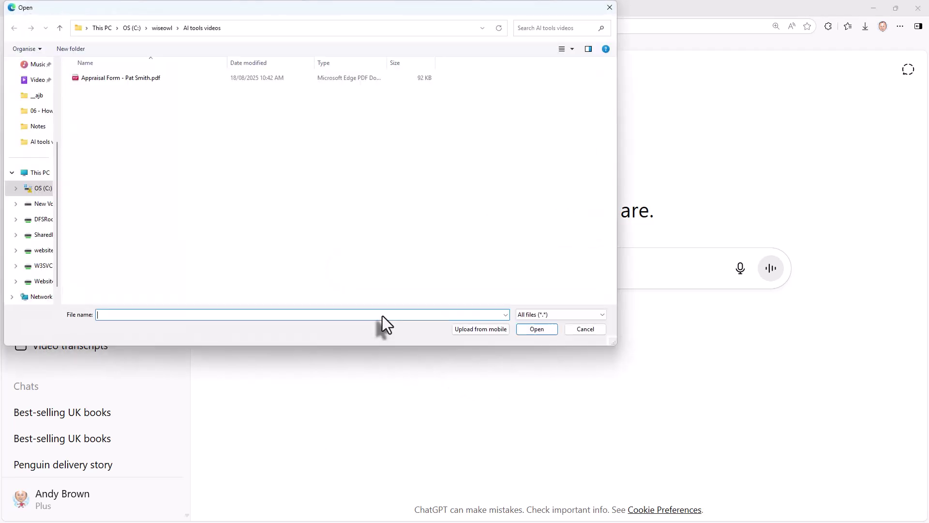
double_click(148, 80)
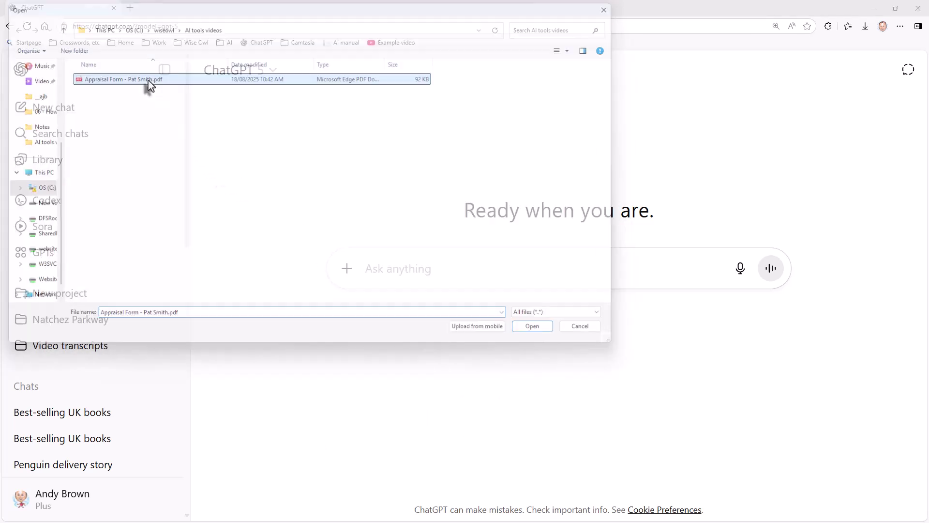
text(Please summarise the attached appraisal form for me, presenting your results like this:)
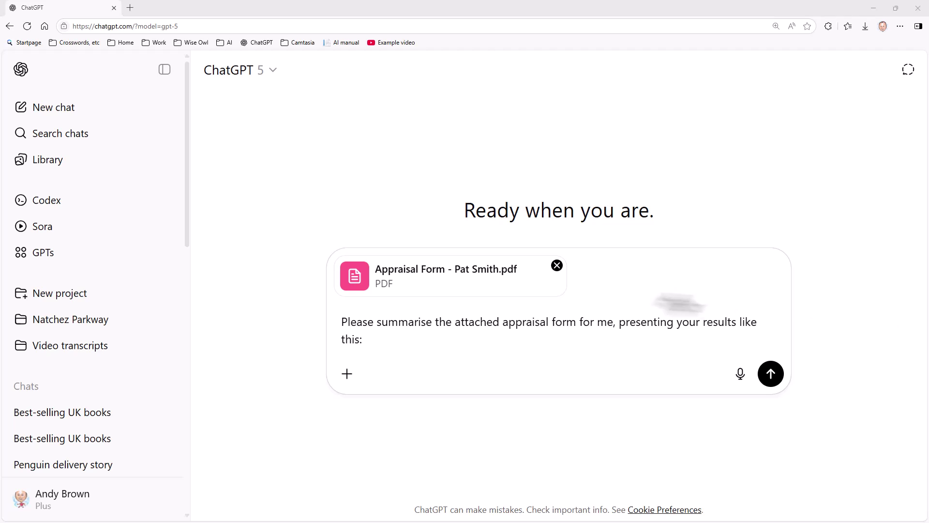
Add the four template lines: Who it's about, Date range, Summary and Rating.
click(403, 343)
key(shift+Return)
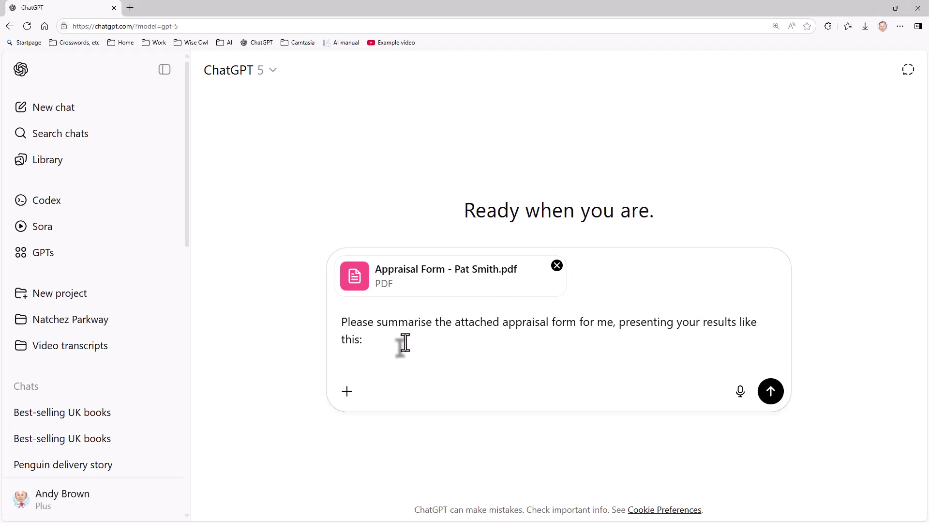
text(Who it's about: {Name of appraisee in bold text})
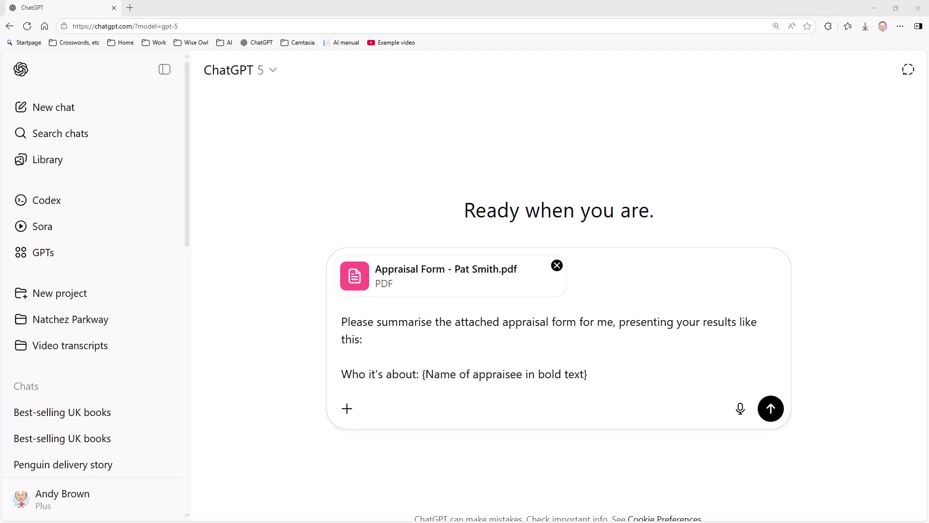
click(609, 377)
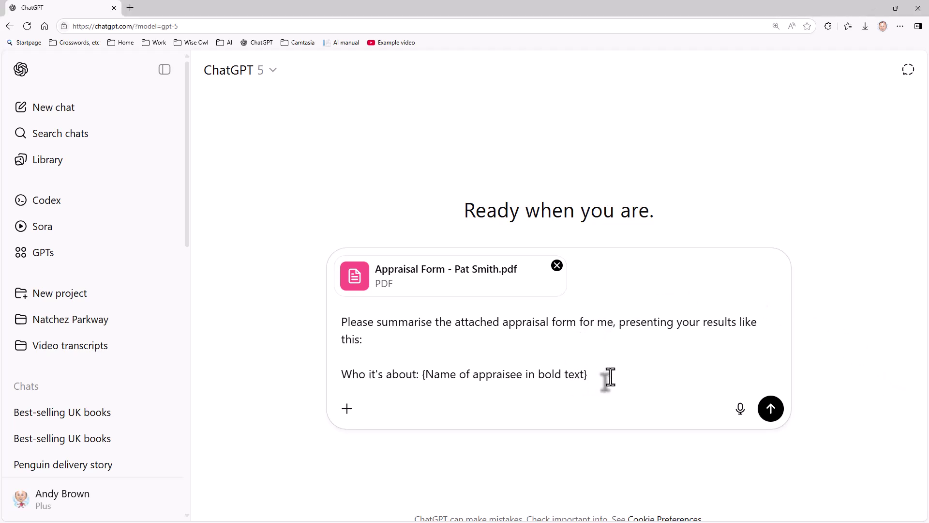
text(Date range: {The date range for this appraisal period})
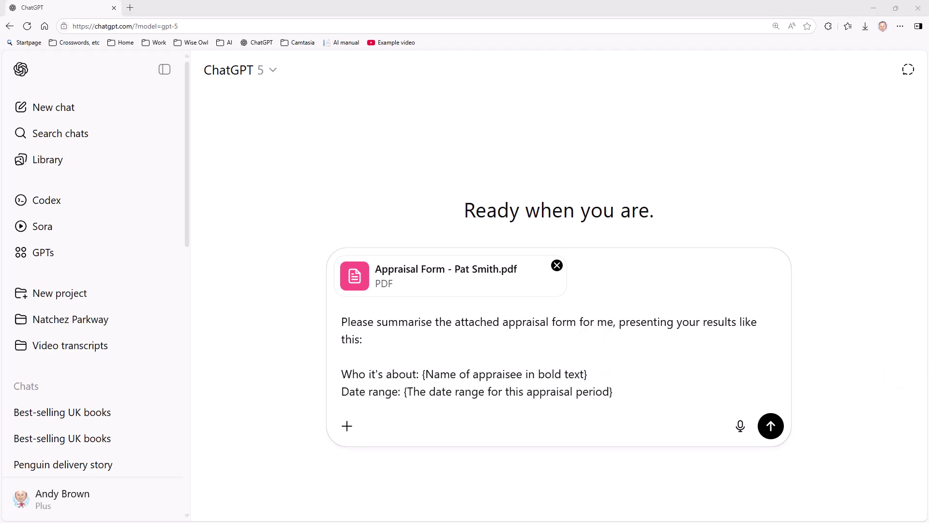
click(629, 395)
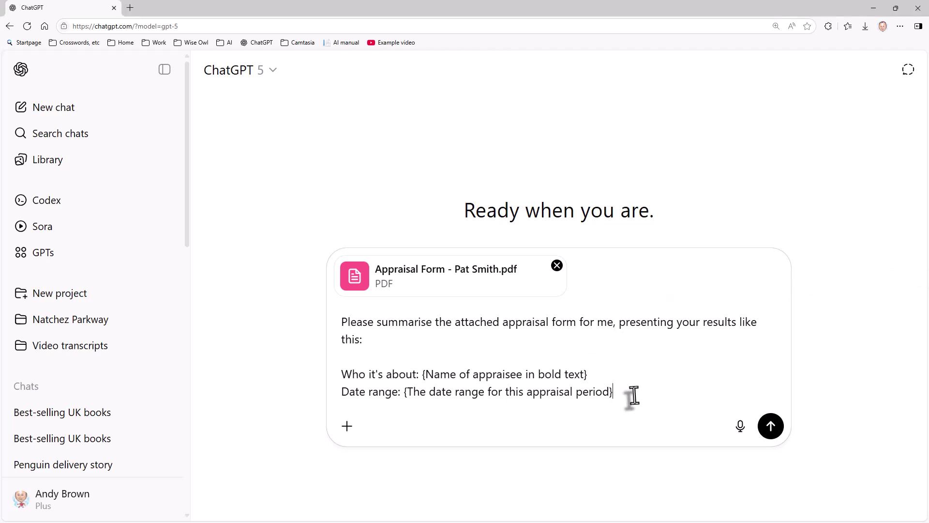
text(Summary: {Summary of results in at most 20 words})
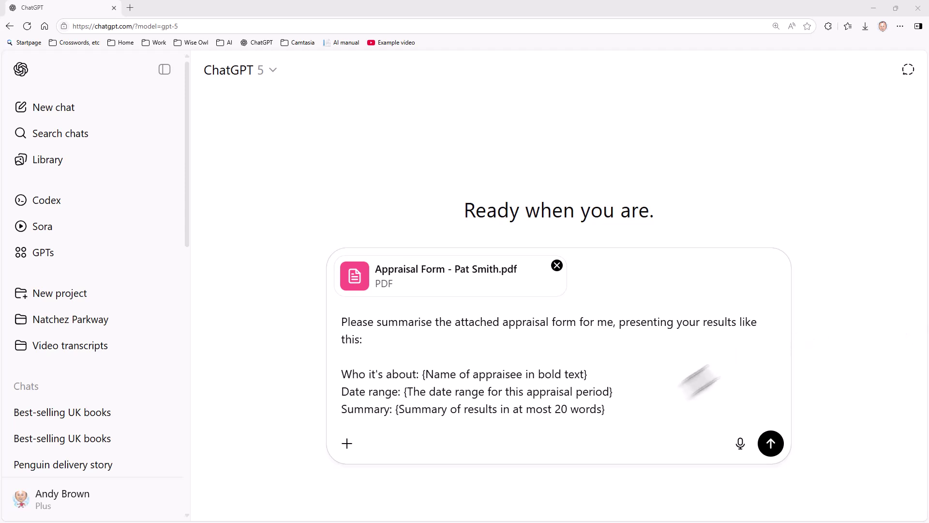
click(647, 420)
text(Rating: {One word summarising this person's performance})
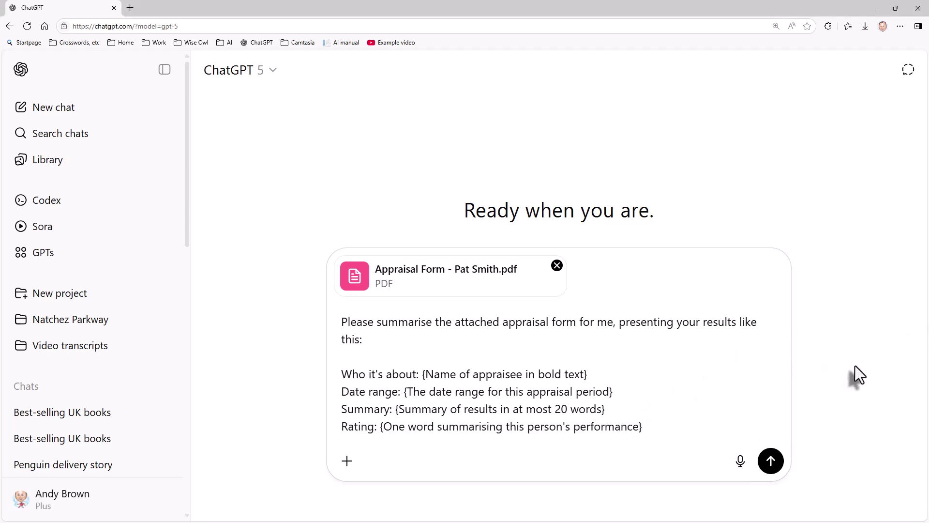
Send the appraisal prompt and review the returned four-line summary.
click(771, 460)
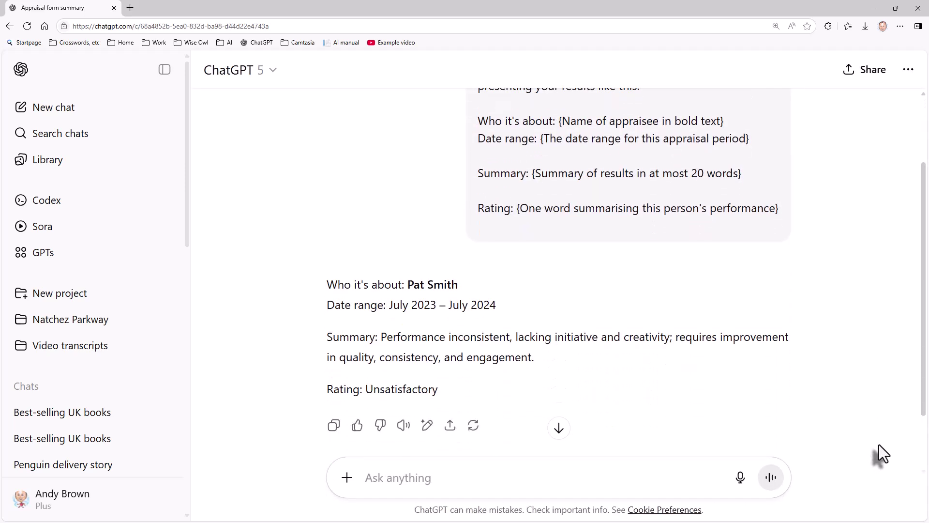
scroll(878, 444, up, 1)
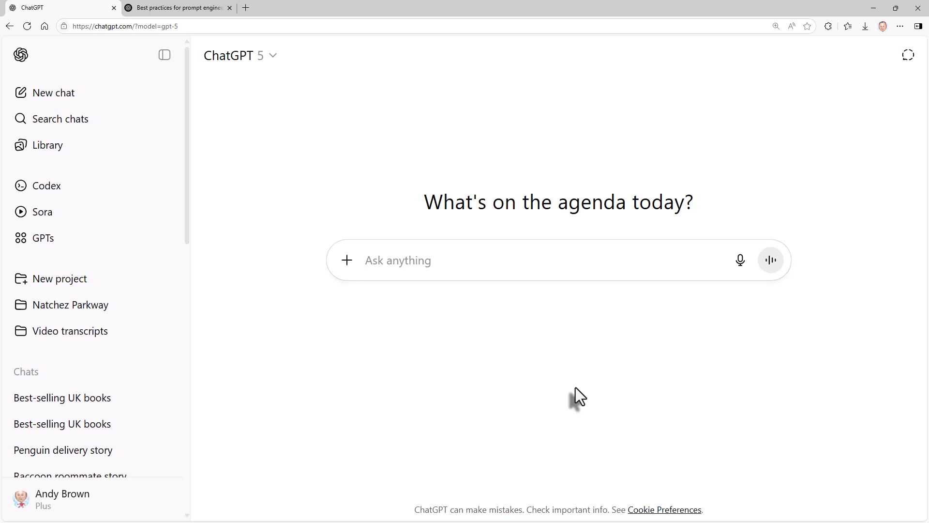
Paste the copywriter slogan prompt, replace XXX with Alpen, and send it.
key(ctrl)
text(You are an experienced advertising copywriter. You specialise in creating catchy and persuasive slogans for clients. Create a bulleted list of slogans for XXX.  Do not include any other text in your answer.)
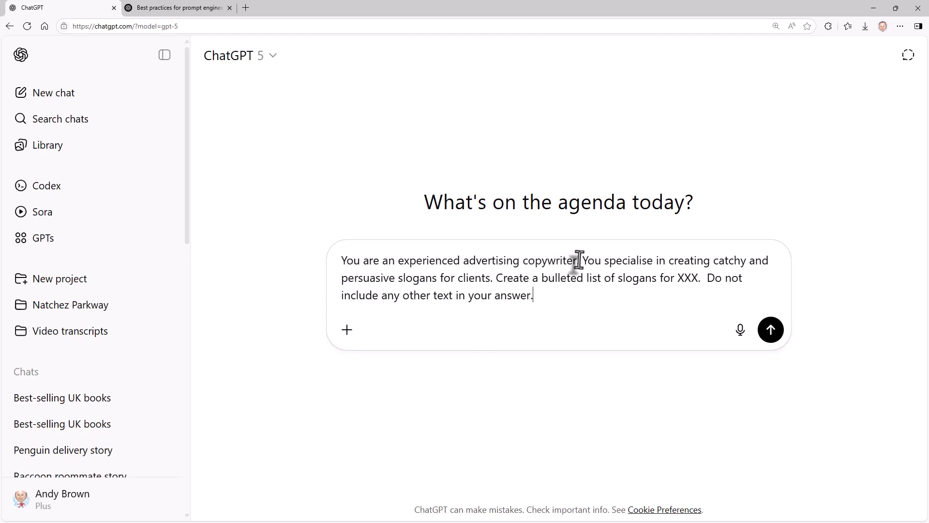
drag(579, 260, 327, 276)
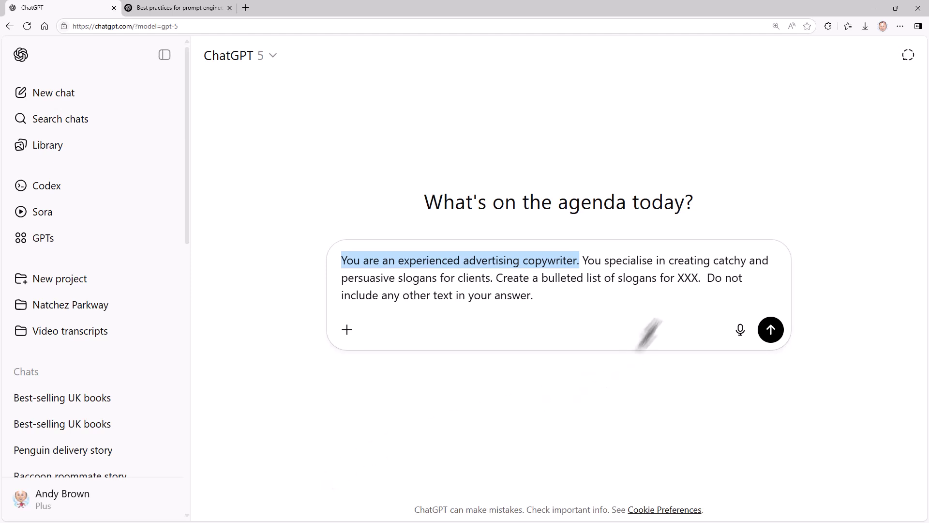
double_click(686, 279)
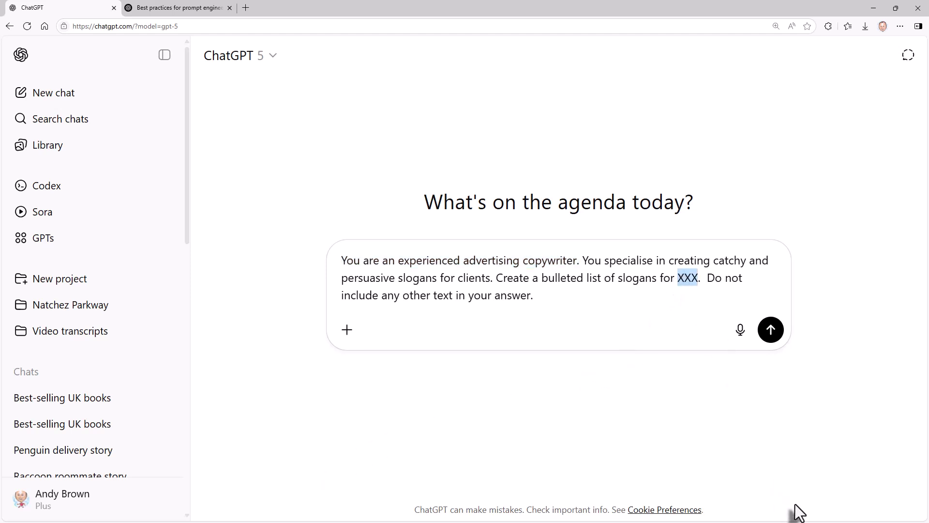
text(Alpen)
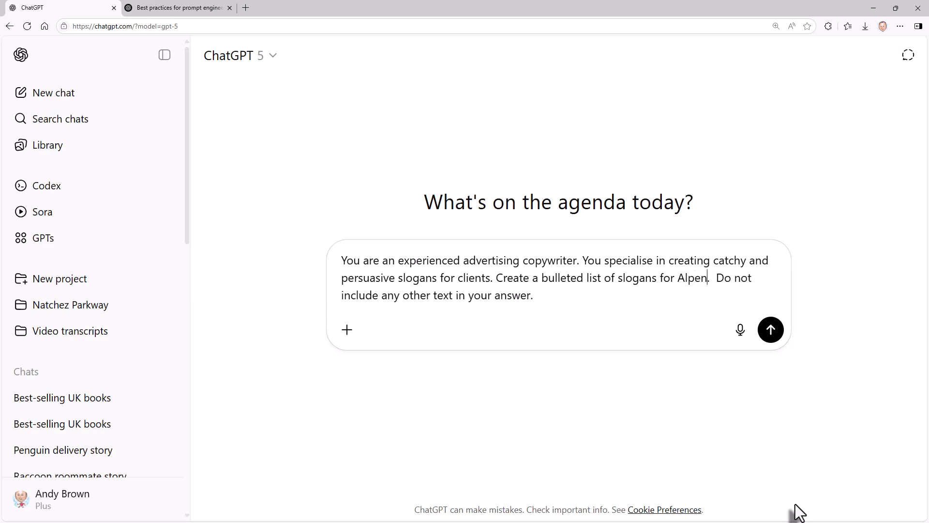
click(771, 330)
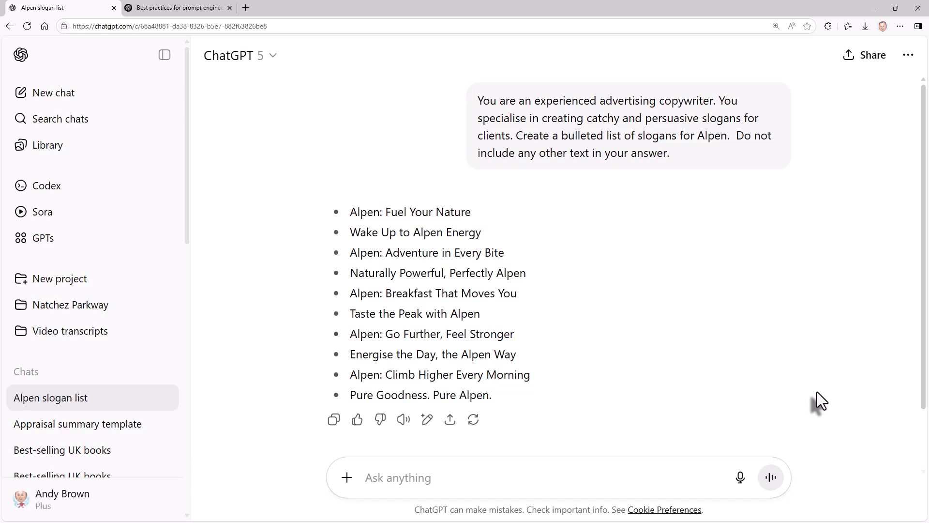
Copy the sent Alpen prompt into the message box as a new draft.
scroll(817, 391, down, 2)
scroll(817, 391, up, 2)
mouse_move(672, 152)
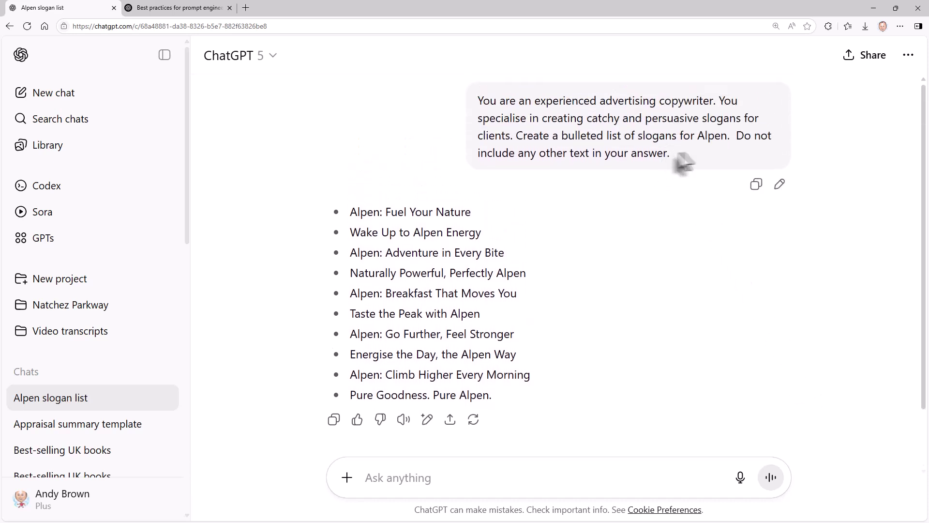
click(756, 184)
click(436, 477)
key(ctrl+v)
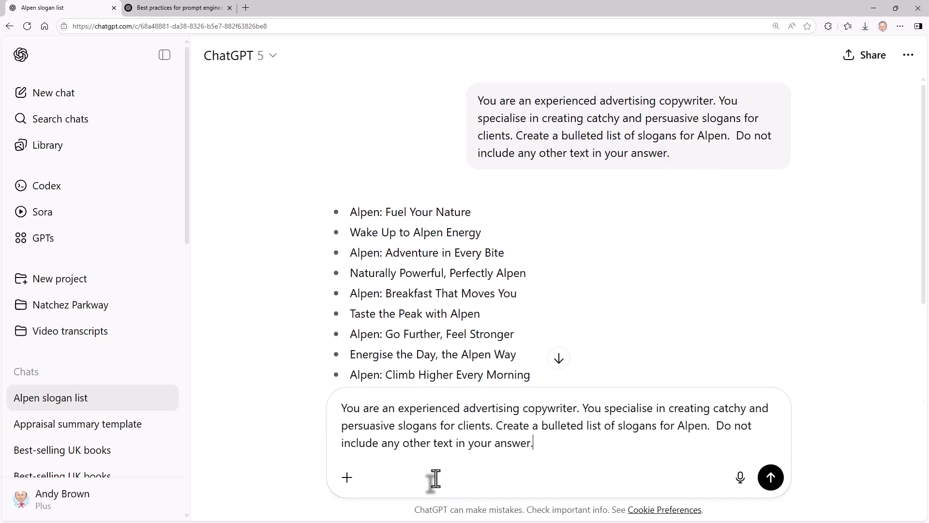
Replace Alpen with a {brand_name} placeholder, then switch to the prompt-engineering article tab.
double_click(691, 426)
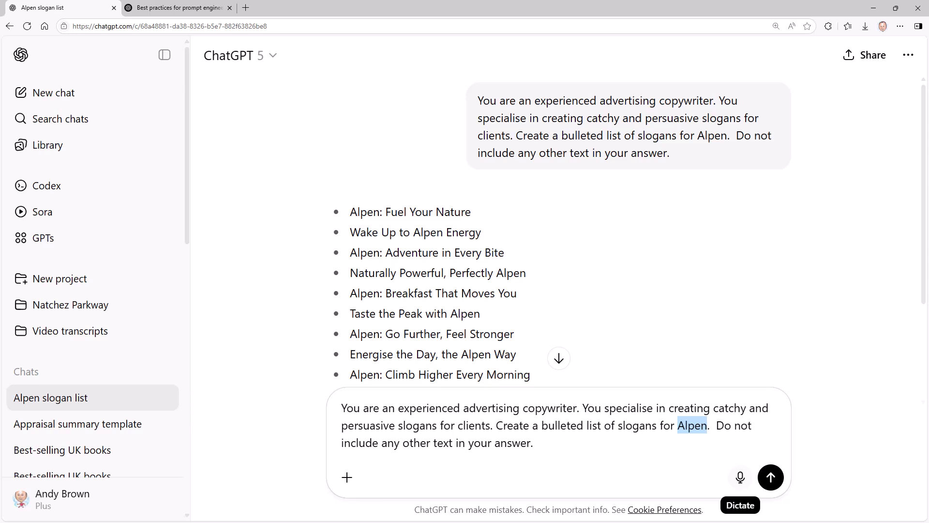
text({})
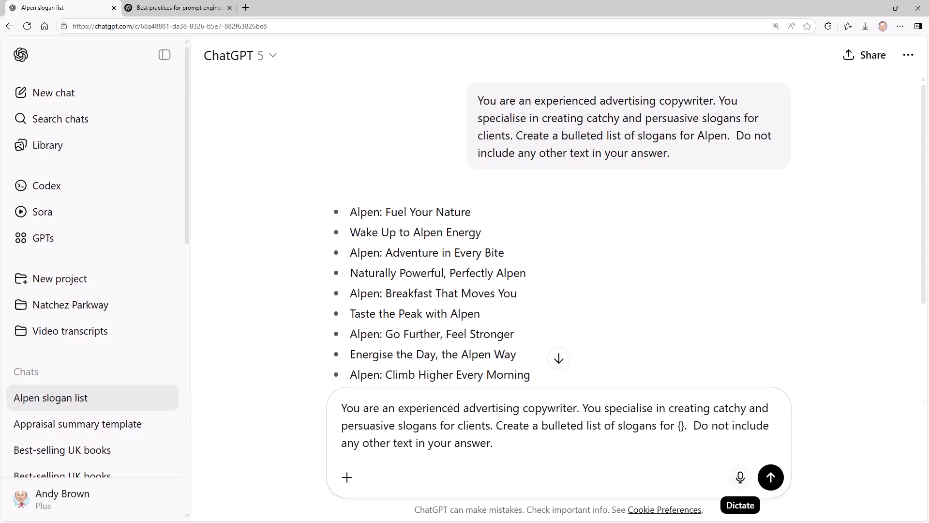
text(brand)
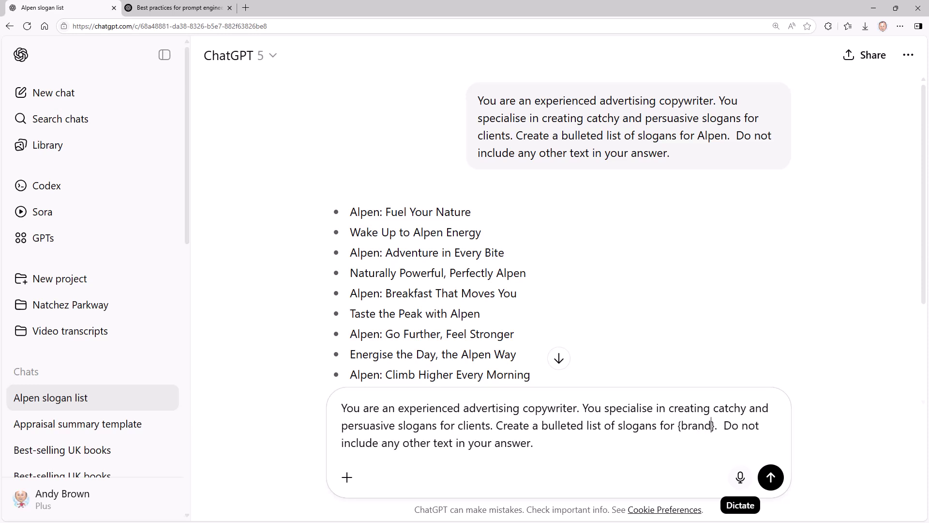
text(_an)
key(BackSpace)
key(BackSpace)
text(name)
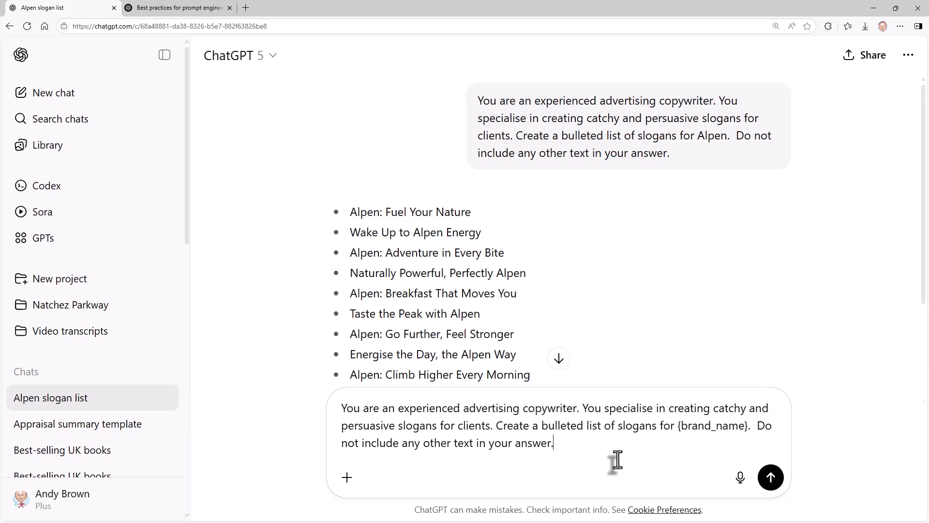
key(shift+Return)
key(shift+Return)
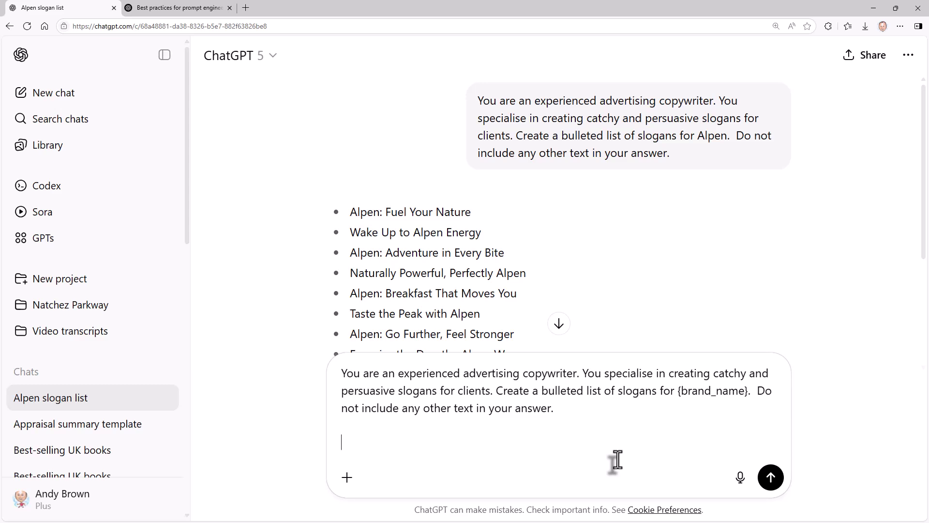
key(ctrl+Tab)
Read section 2's advice on ### separators, then return to the Alpen slogan list chat.
scroll(139, 190, up, 10)
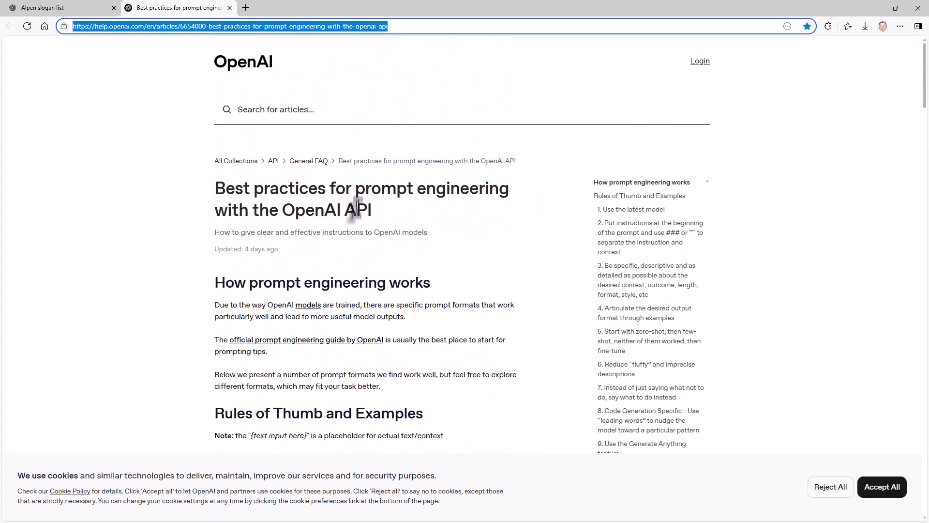
scroll(369, 194, down, 5)
scroll(369, 194, down, 4)
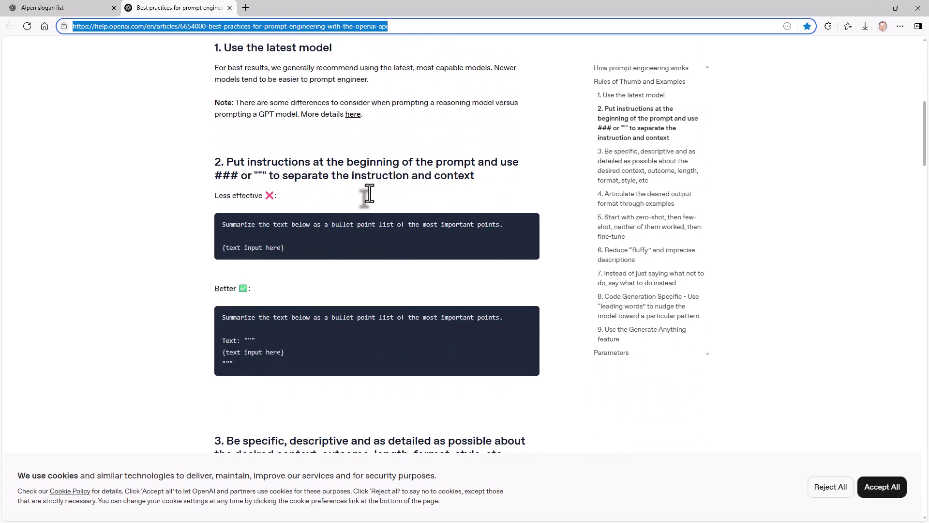
drag(215, 176, 238, 176)
click(89, 7)
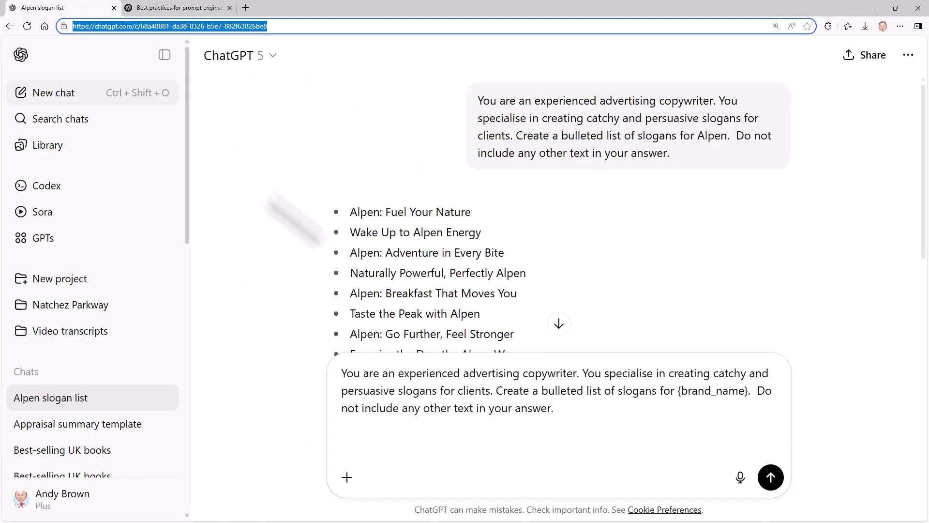
Add a ### separator and {brand_name} = "Wiskas" below the prompt, then send it.
click(468, 428)
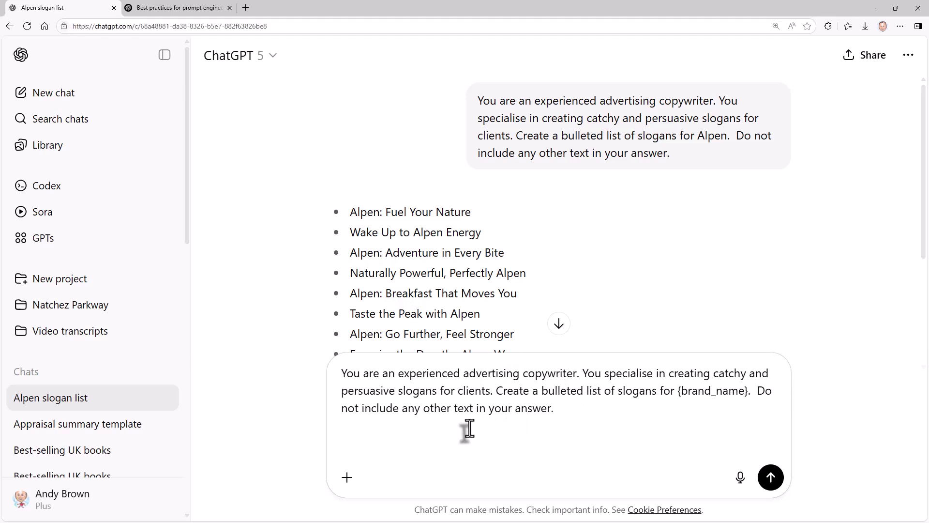
key(shift+Return)
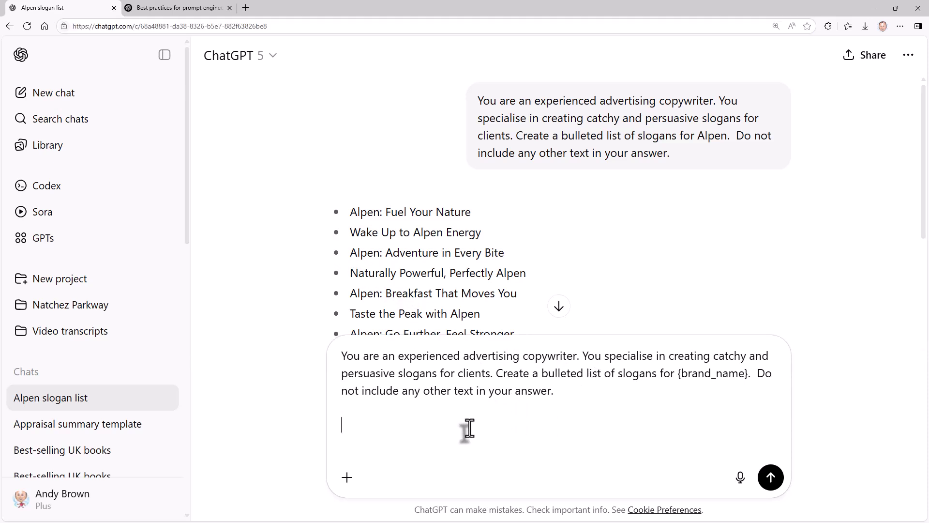
text(###)
key(shift+Return)
key(shift+Return)
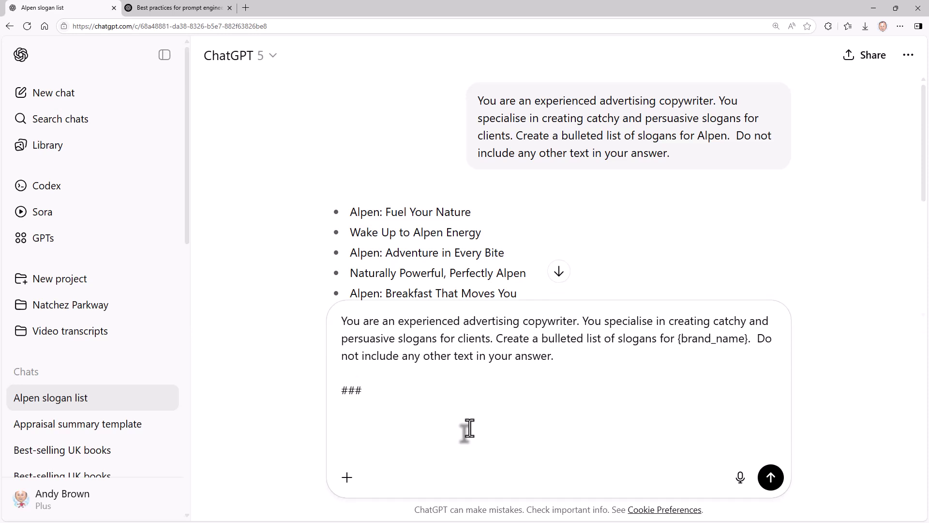
text({brand_name} = "Wiskas)
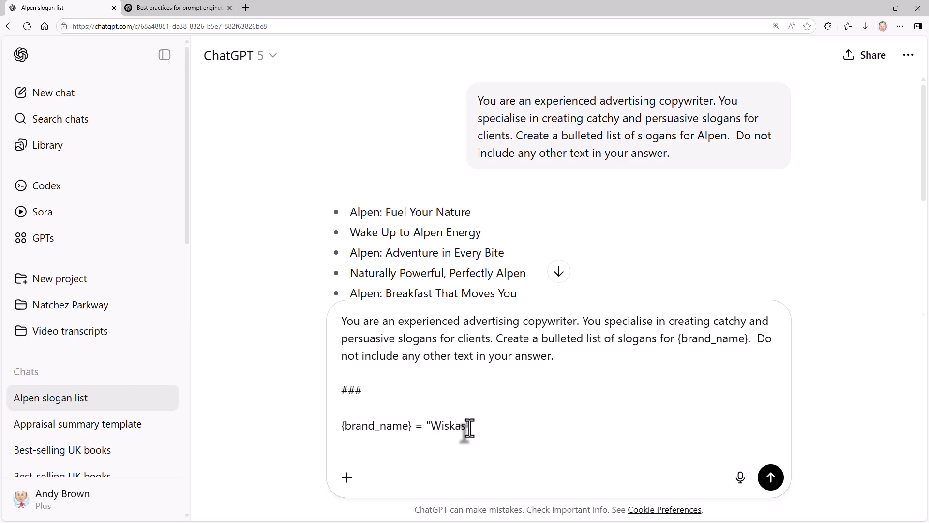
text(")
key(Return)
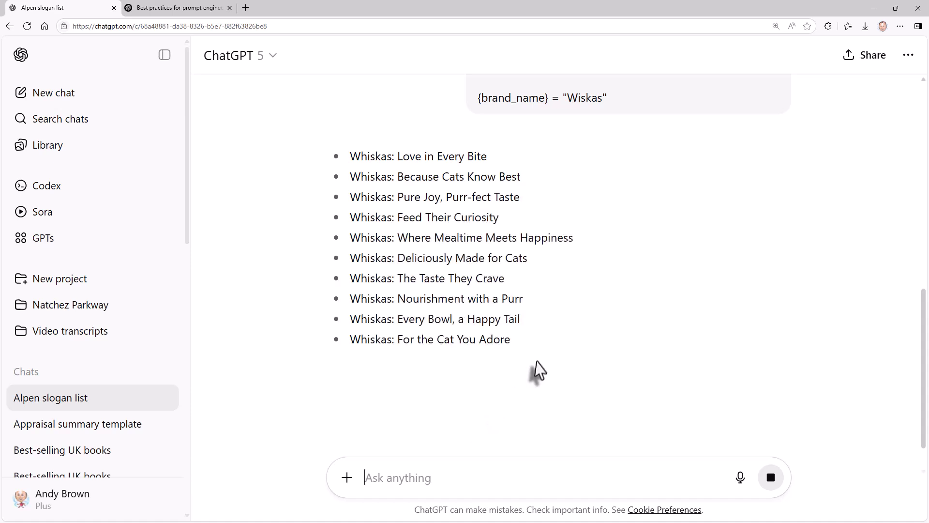
Copy the sent Whiskas prompt into the message box as a new draft.
scroll(538, 370, up, 4)
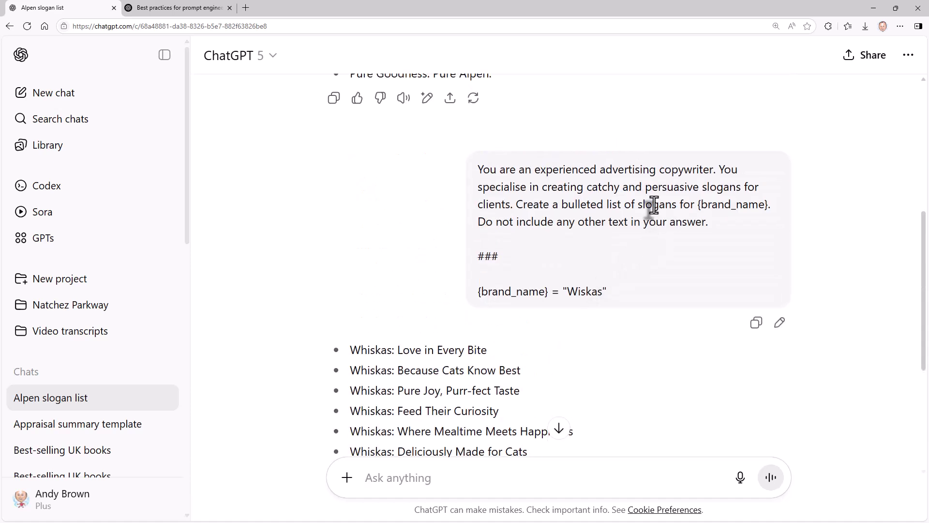
click(756, 322)
scroll(560, 419, down, 5)
click(442, 479)
key(ctrl+v)
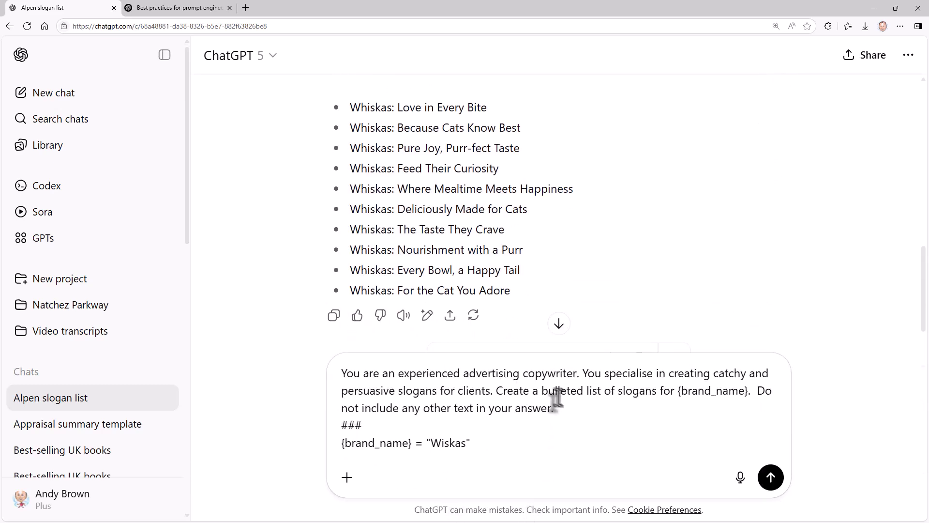
Reword the request to 'a bulleted list of up to {number_slogans}' slogans.
click(537, 390)
key(BackSpace)
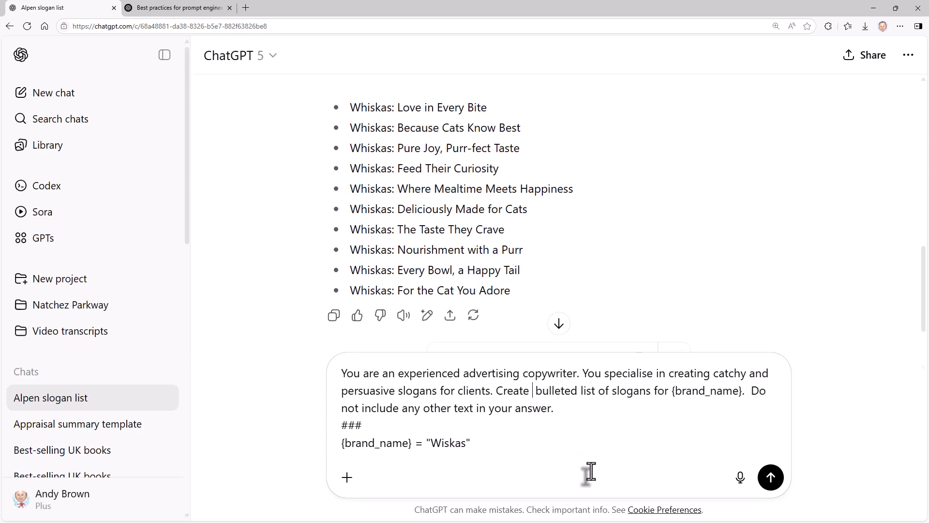
text(up to )
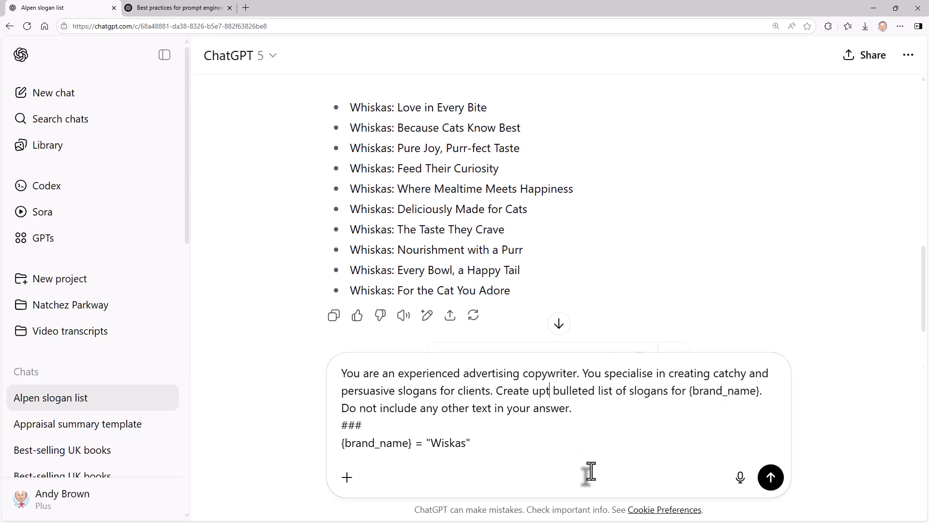
text({)
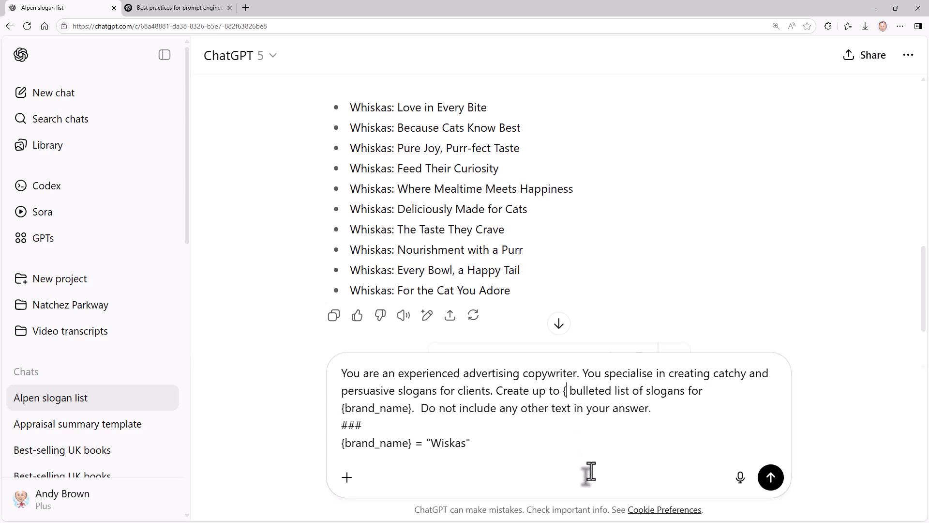
text(})
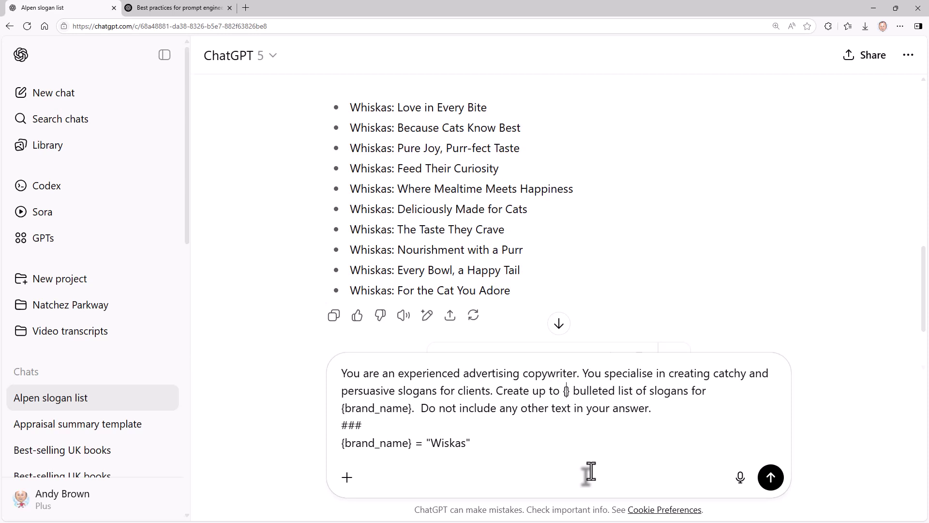
text(number_slo)
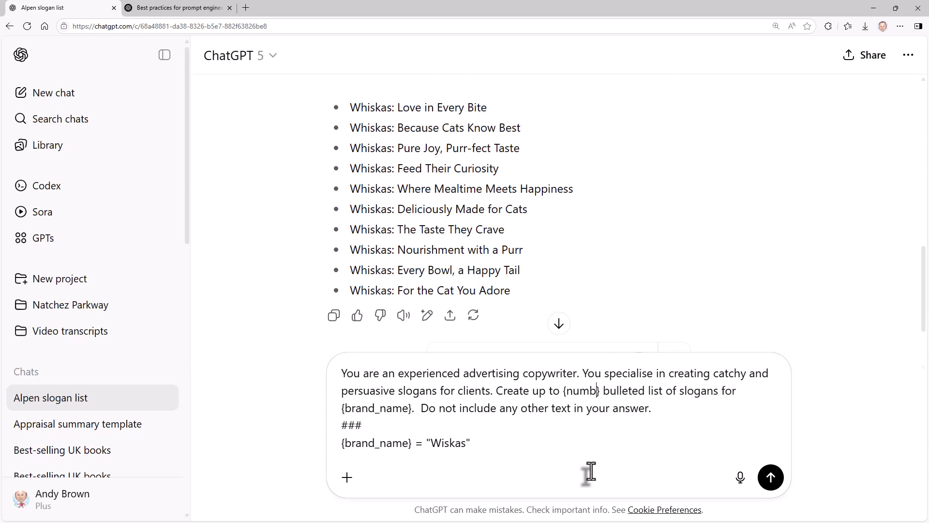
text(gans)
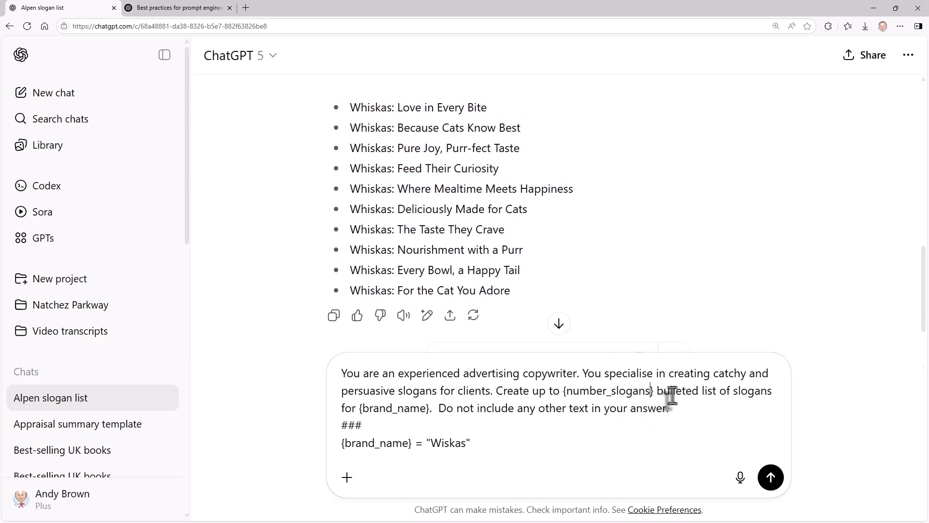
click(535, 391)
text(a bullet)
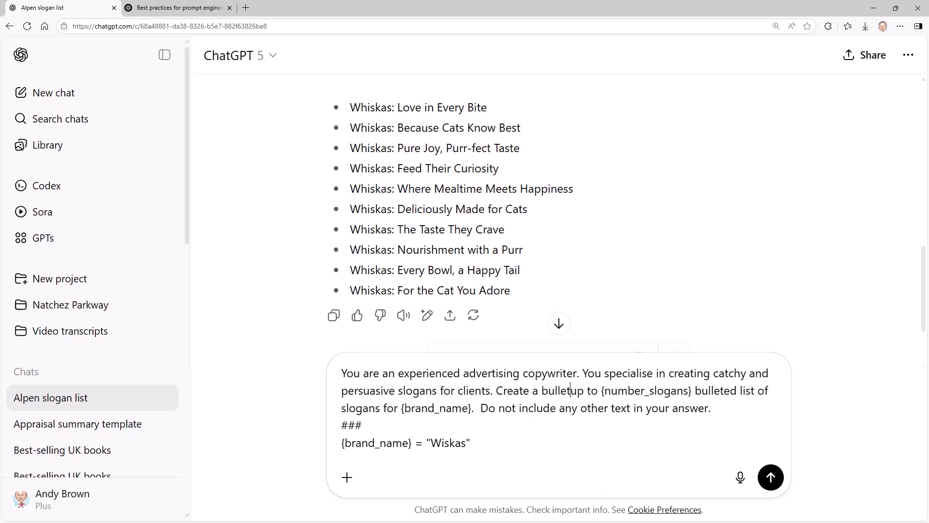
text(ed lists of)
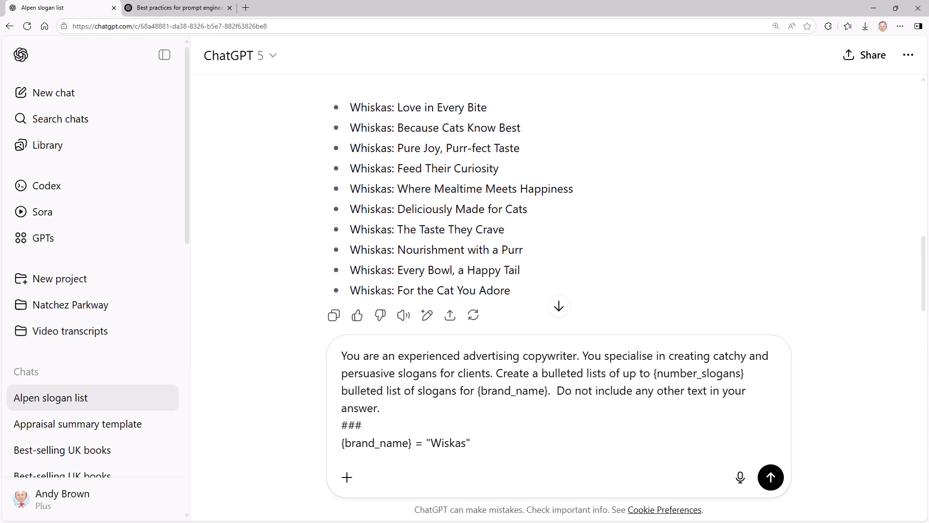
key(BackSpace)
key(BackSpace)
key(BackSpace)
key(BackSpace)
key(BackSpace)
text(of)
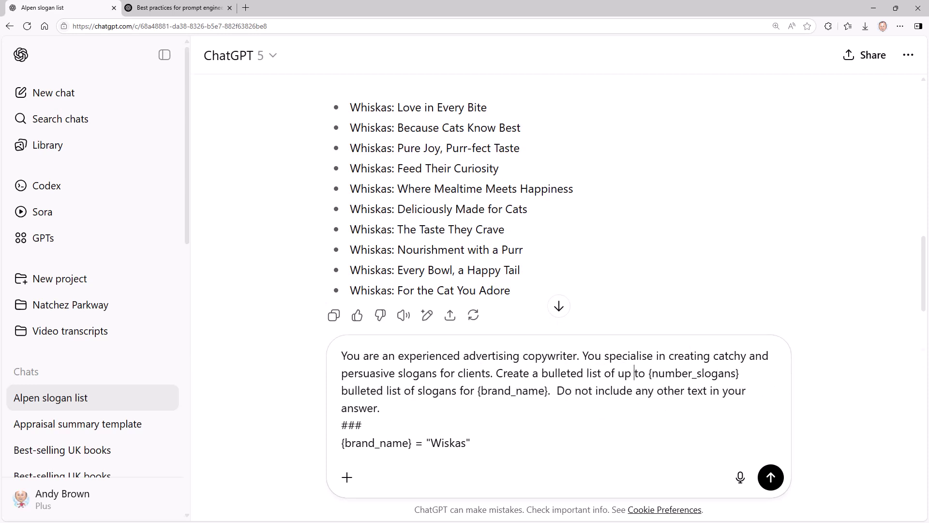
key(ctrl+shift+Right)
key(ctrl+shift+Right)
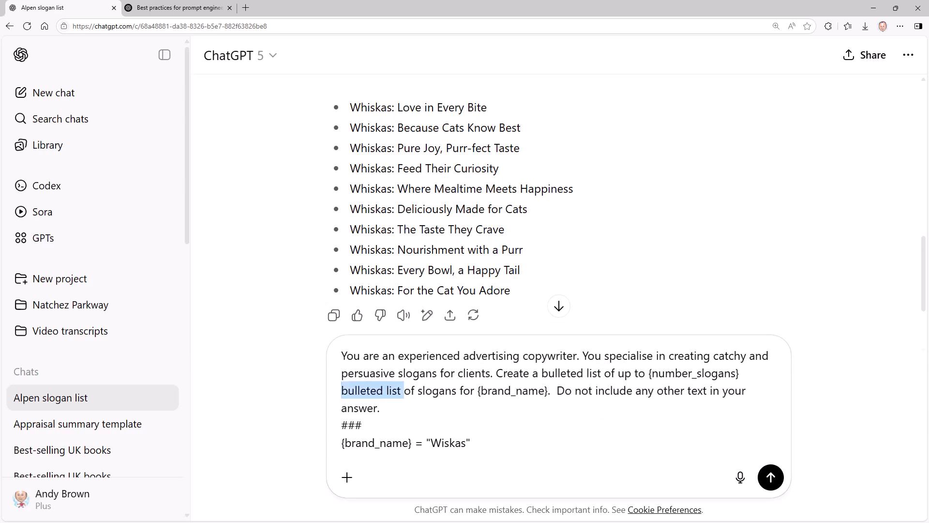
key(ctrl+shift+Right)
key(BackSpace)
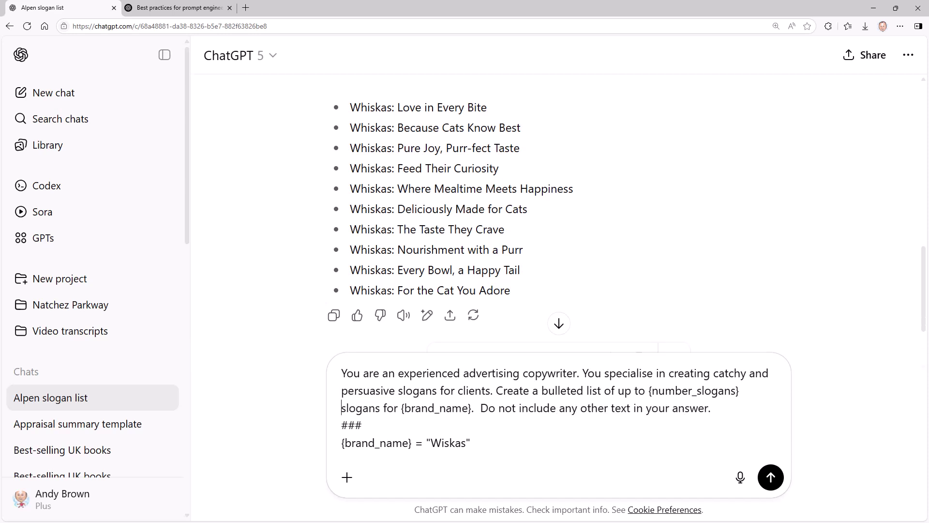
Add {number_slogans} = 3 below the brand line and change Wiskas to Apple.
click(487, 443)
key(shift+Return)
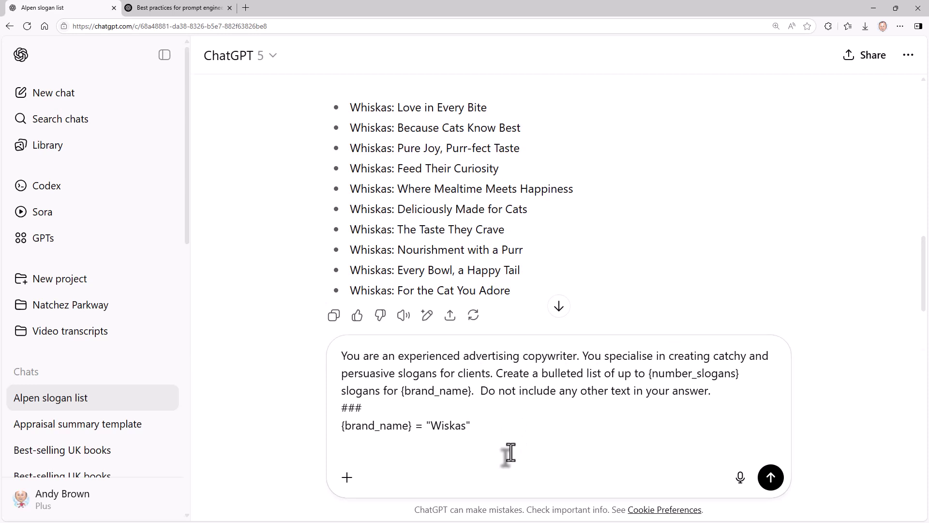
text({numbr)
key(BackSpace)
text(er_slogans} = 3)
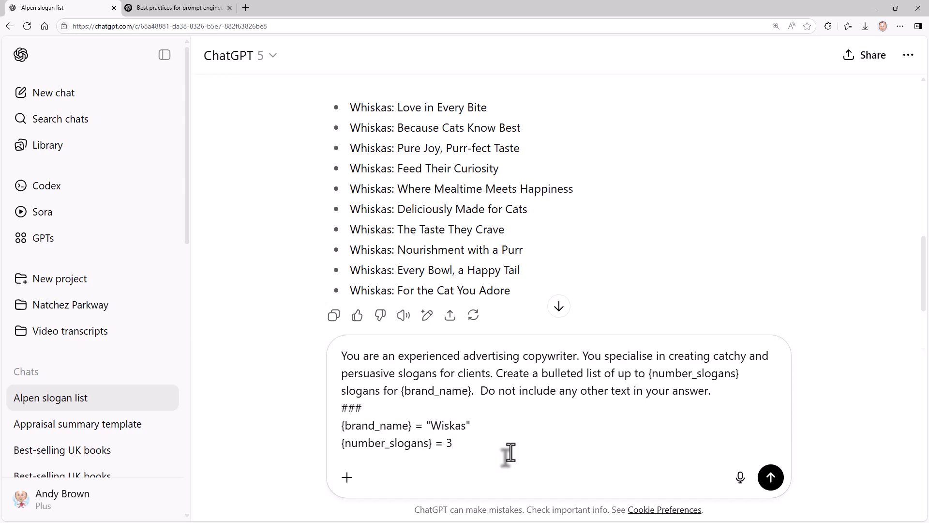
key(Up)
key(End)
key(Left)
key(ctrl+shift+Left)
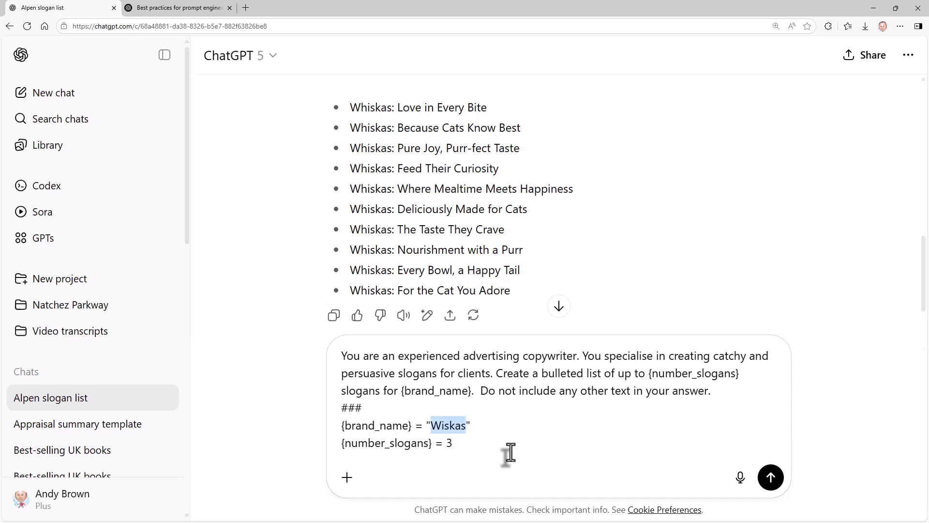
text(Apple)
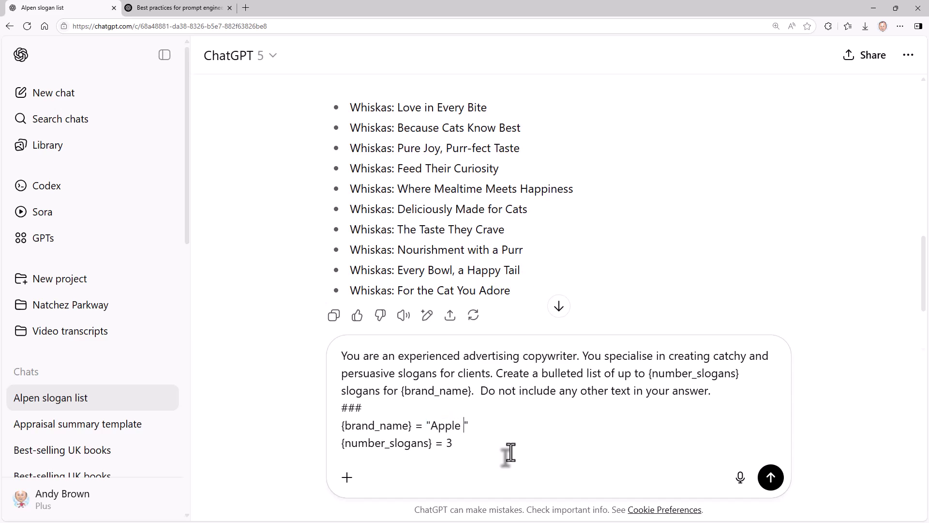
Send the Apple prompt, check the three-slogan reply, and start a new empty chat.
click(770, 477)
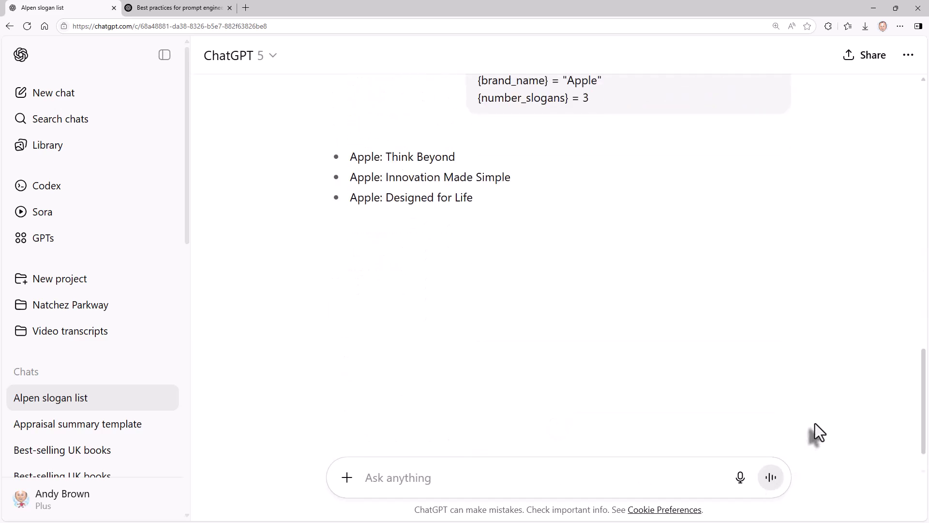
scroll(815, 423, up, 3)
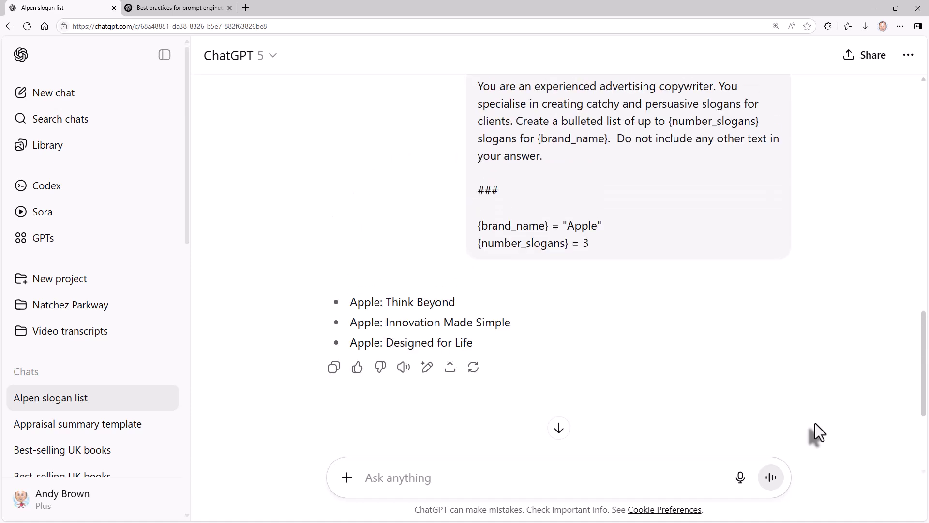
scroll(815, 423, up, 1)
drag(478, 136, 607, 292)
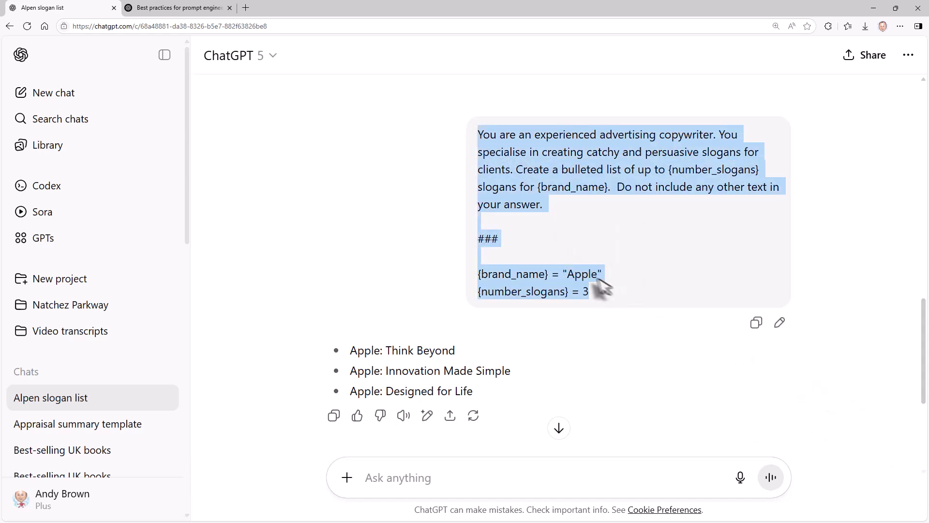
double_click(582, 273)
click(581, 291)
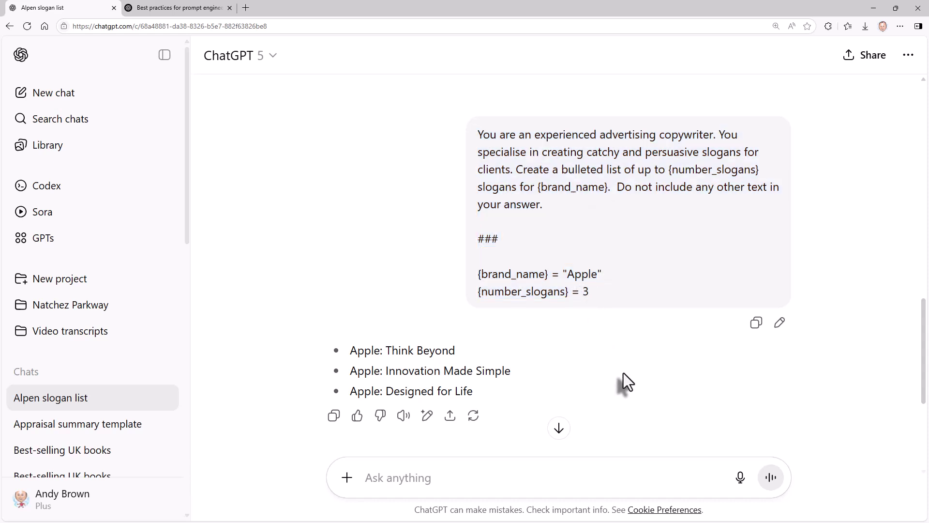
click(77, 96)
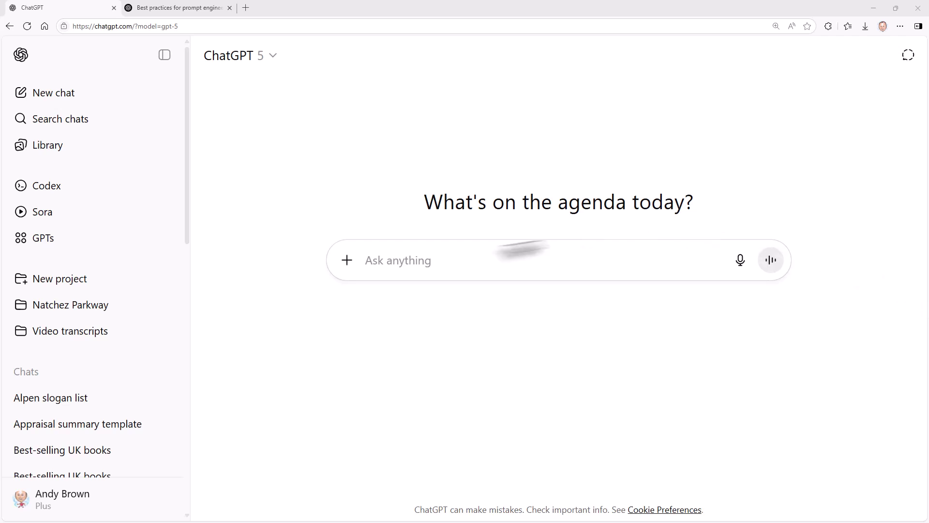
Paste the blog-ideas prompt into a new chat and highlight its {idea_count}, {subject}, {max_words} and {blog_style} placeholders.
click(464, 259)
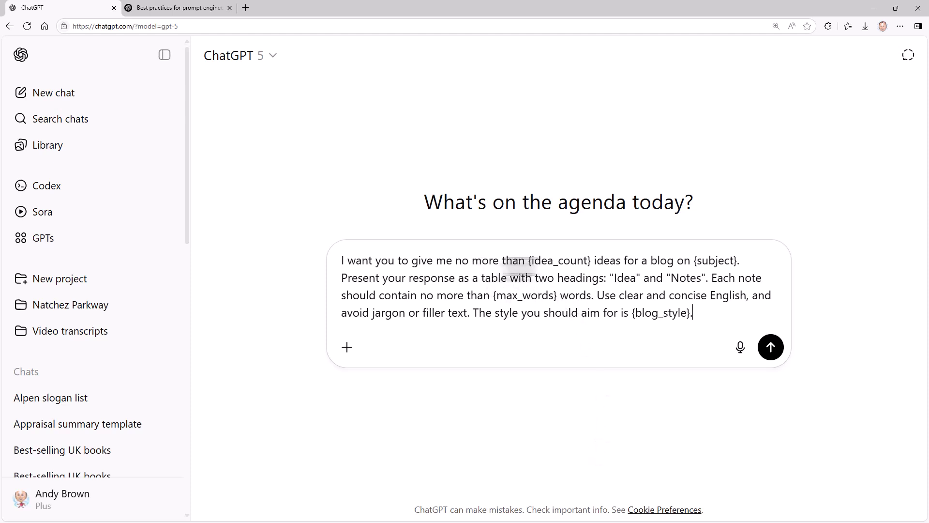
double_click(540, 264)
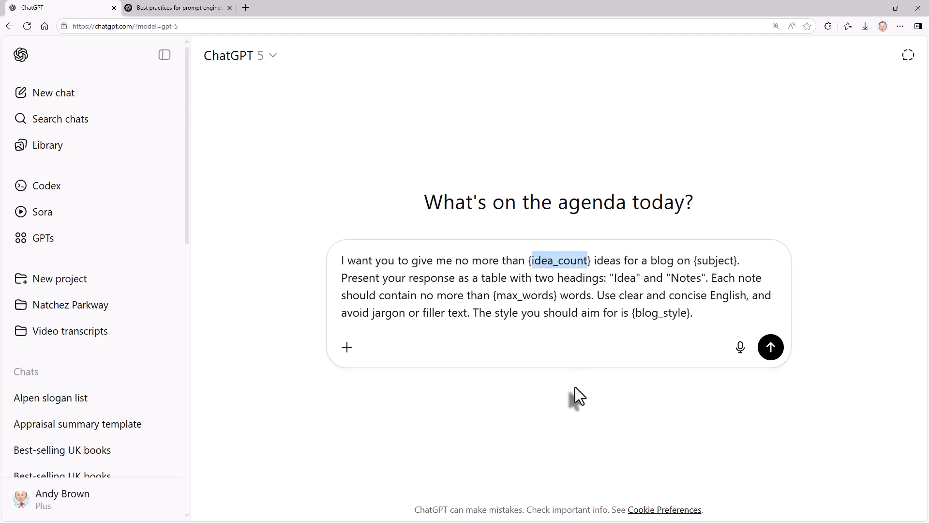
double_click(710, 261)
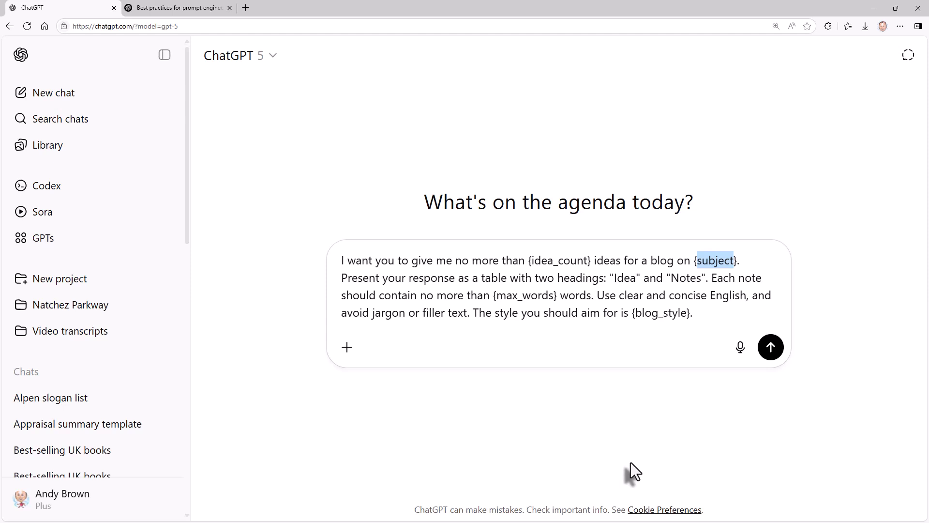
double_click(524, 296)
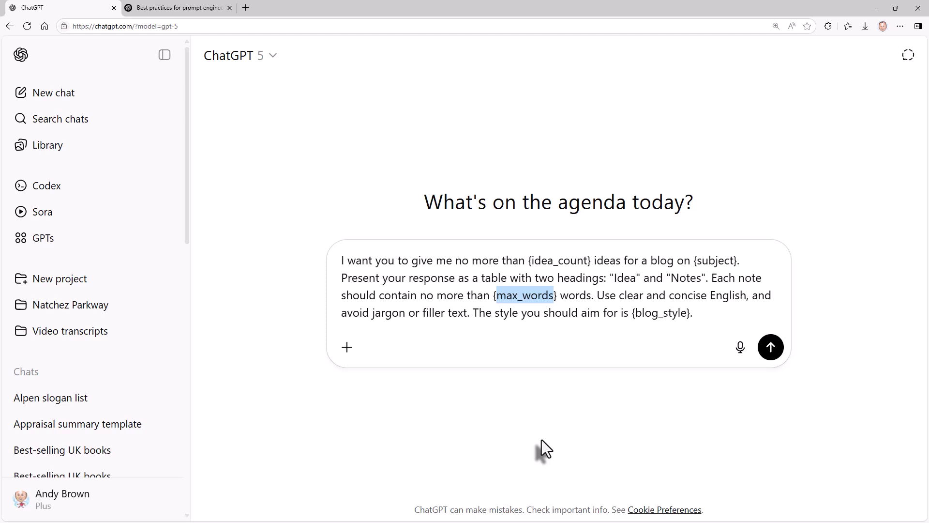
click(657, 312)
double_click(657, 312)
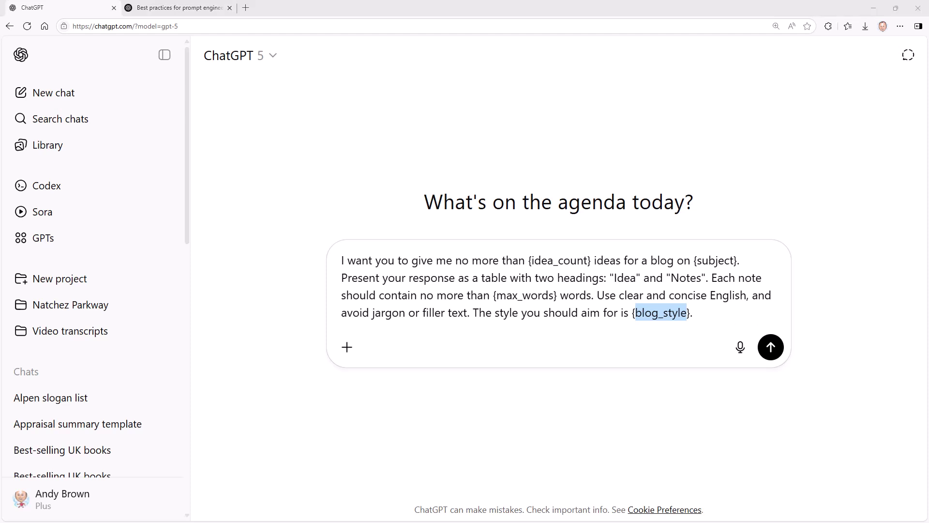
click(543, 325)
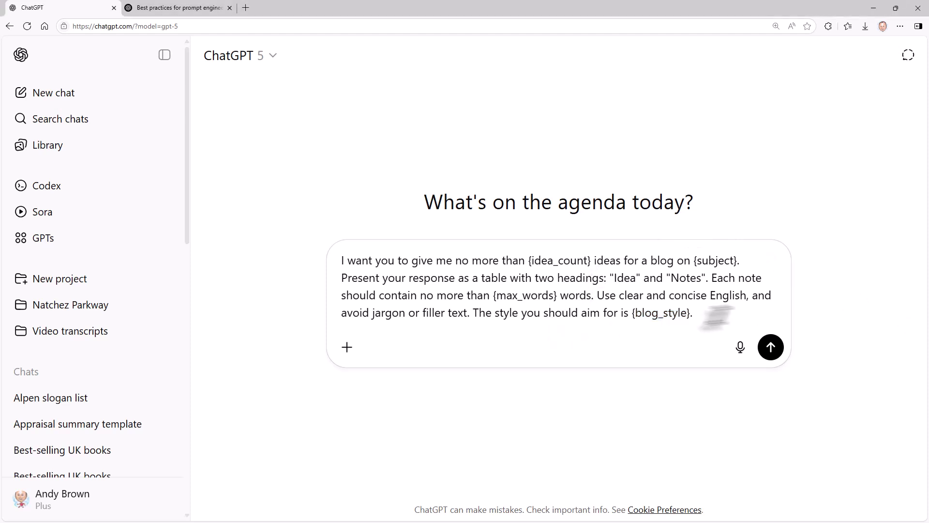
Add the ### variable lines and fill in 5, "Playing squash", 20 and Enthusiastic.
click(731, 312)
text(### {idea_count} = {subject} = {max_words} = {blog_style} =)
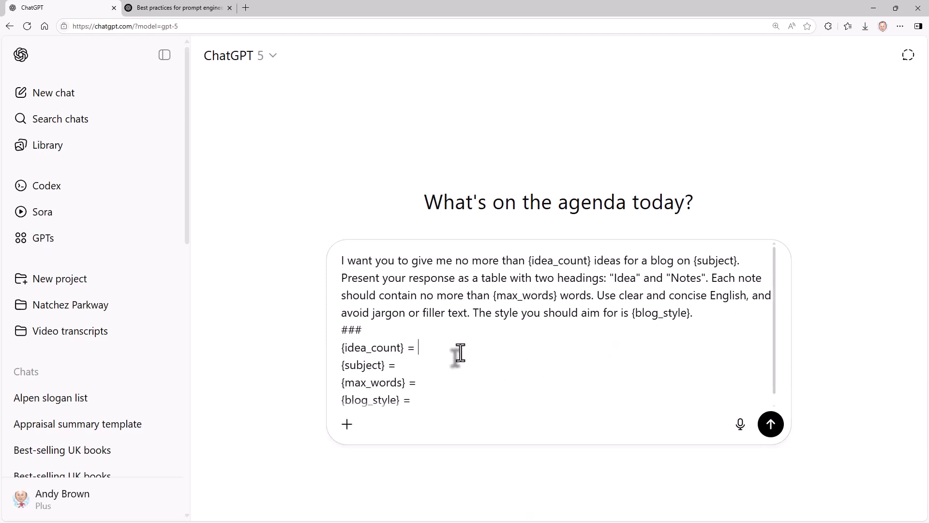
text(5)
click(416, 365)
text(""Playing squash)
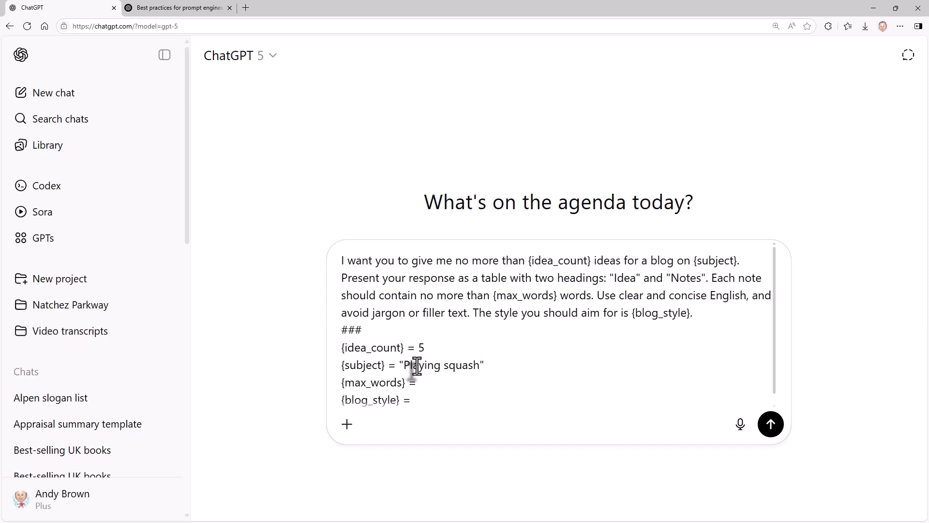
text(20)
text(Enthusi)
text(astic)
Review the idea_count, subject and style values, then send the blog-ideas prompt.
click(528, 345)
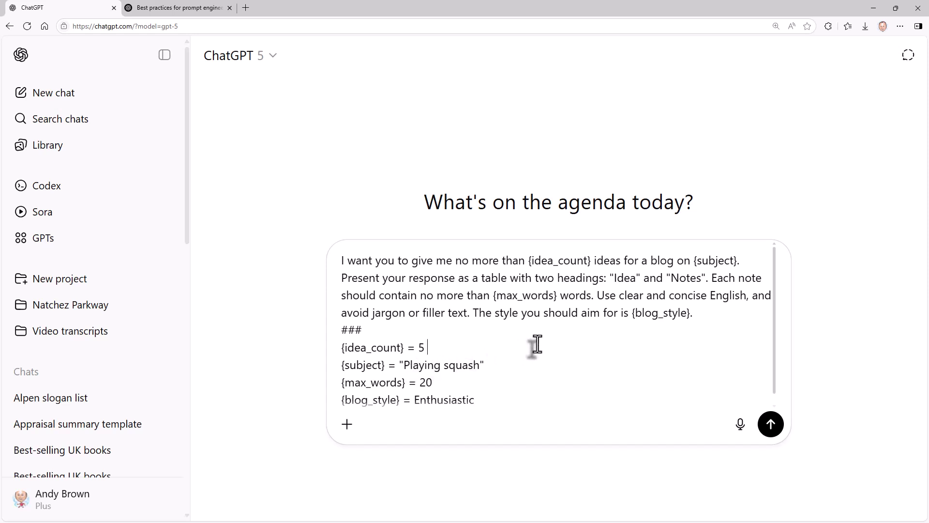
drag(395, 365, 514, 360)
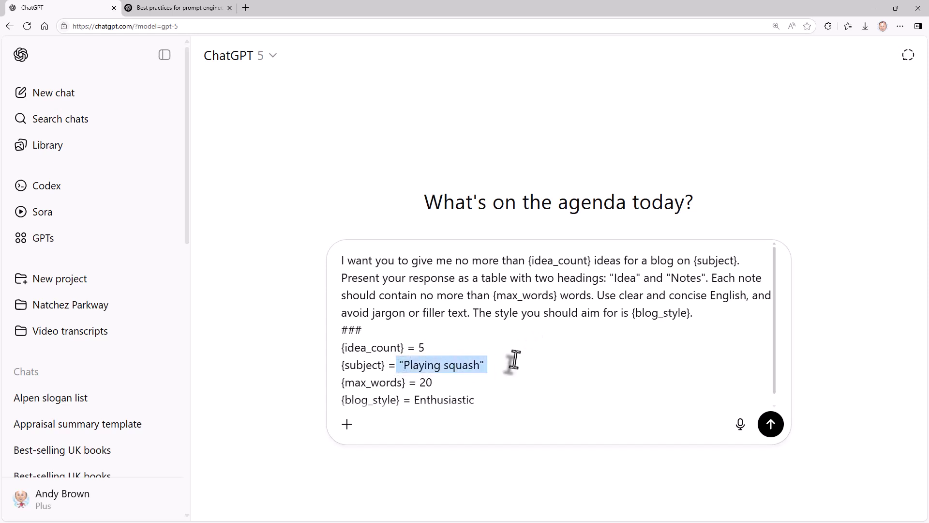
double_click(435, 400)
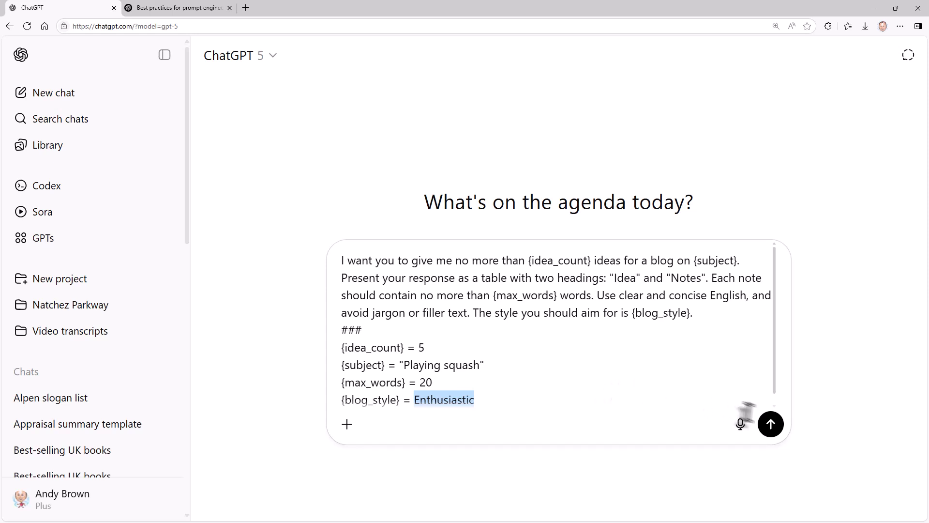
click(770, 424)
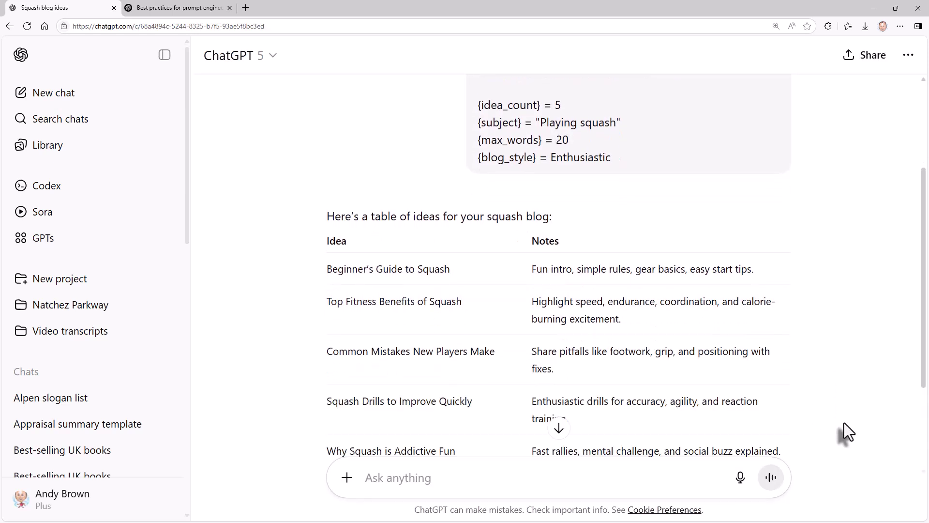
Select the entire sent squash prompt, including its variable values, for copying.
scroll(844, 423, up, 5)
drag(478, 102, 647, 309)
key(ctrl+c)
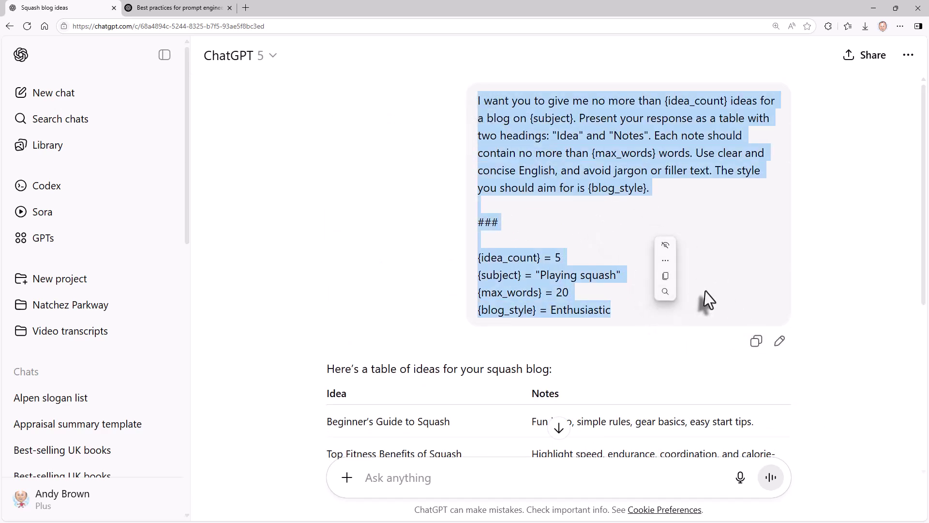
scroll(705, 289, down, 6)
Paste the copied prompt as a new message, put each variable on its own line, and set idea_count to 3.
click(472, 478)
key(ctrl+v)
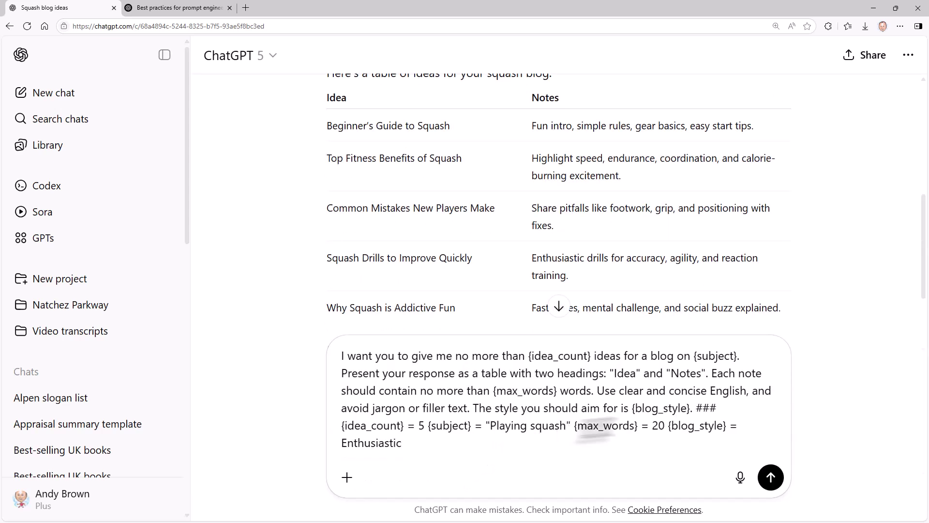
click(424, 427)
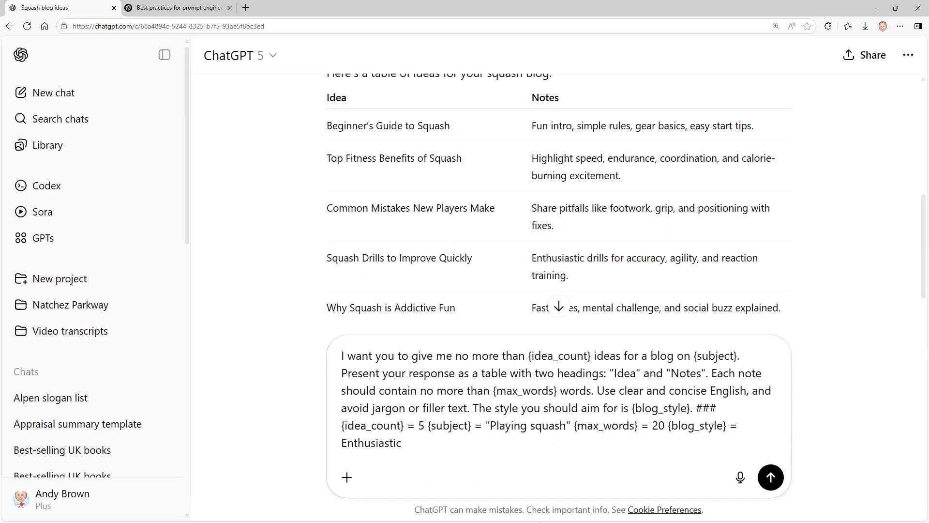
key(shift+Return)
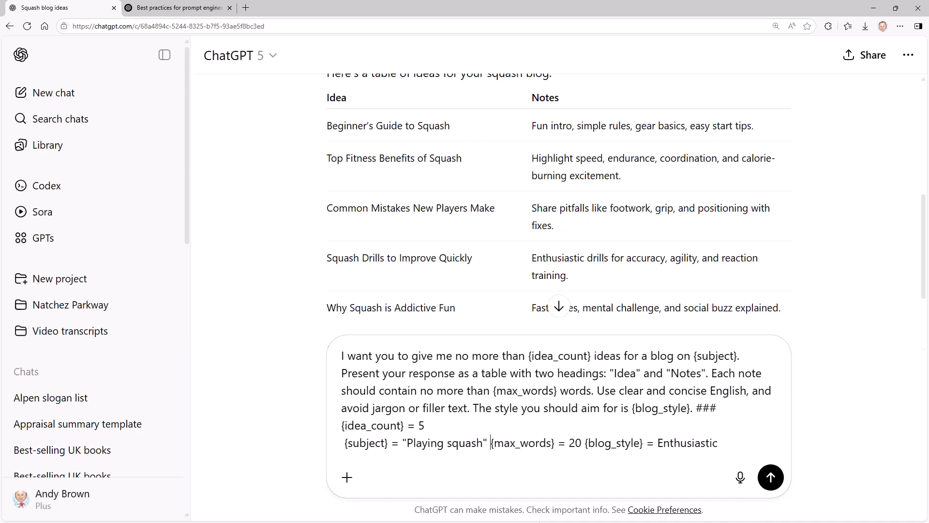
key(shift+Return)
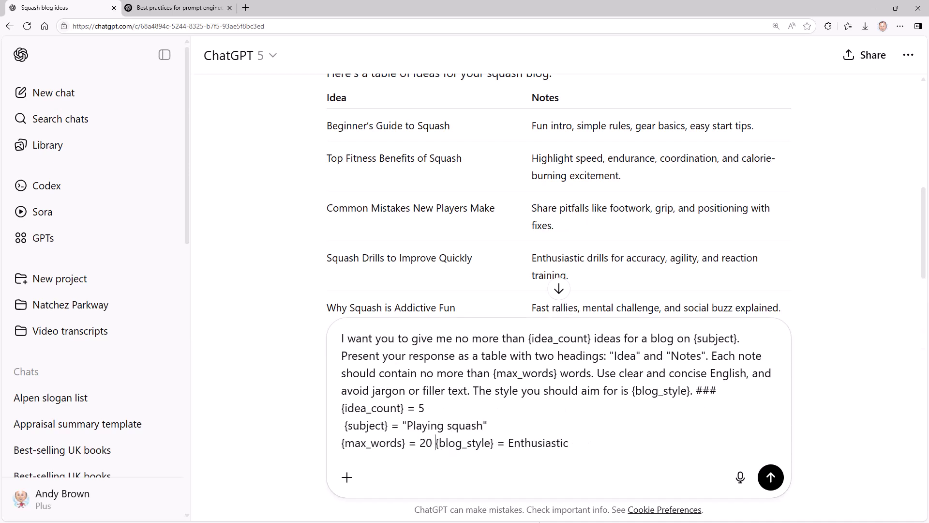
key(shift+Return)
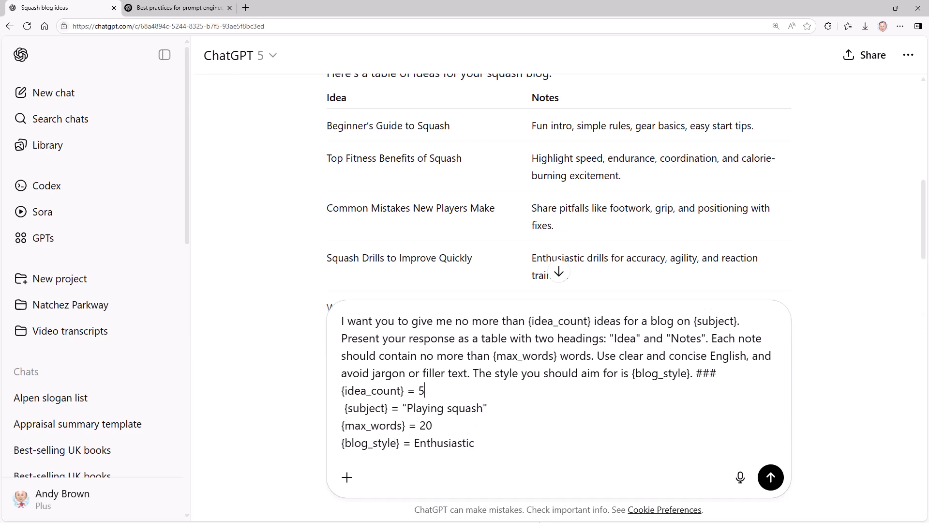
key(BackSpace)
text(3)
Change subject to "Searching for ancient artefacts", max_words to 30, style to "Pedantic and humourless", and send.
drag(407, 408, 483, 407)
key(ctrl+shift+b)
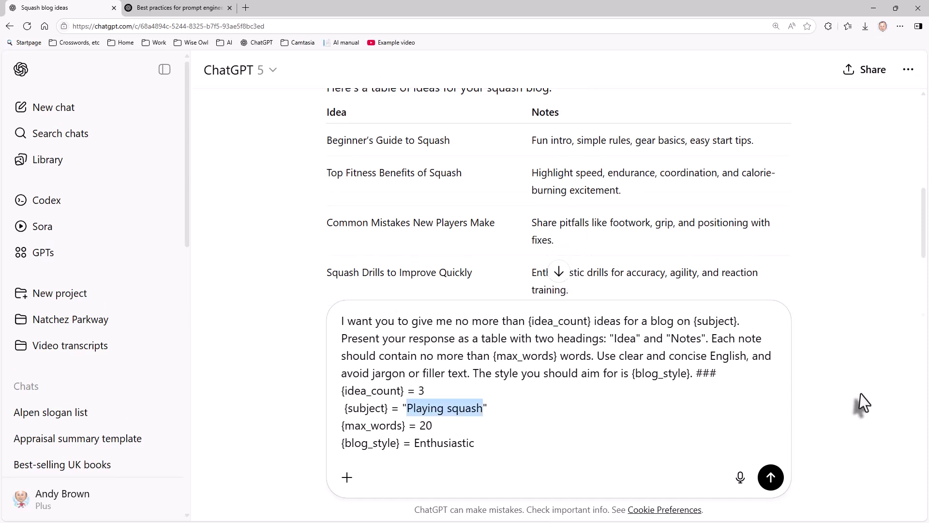
key(ctrl)
text(Searching for ancient artefacts)
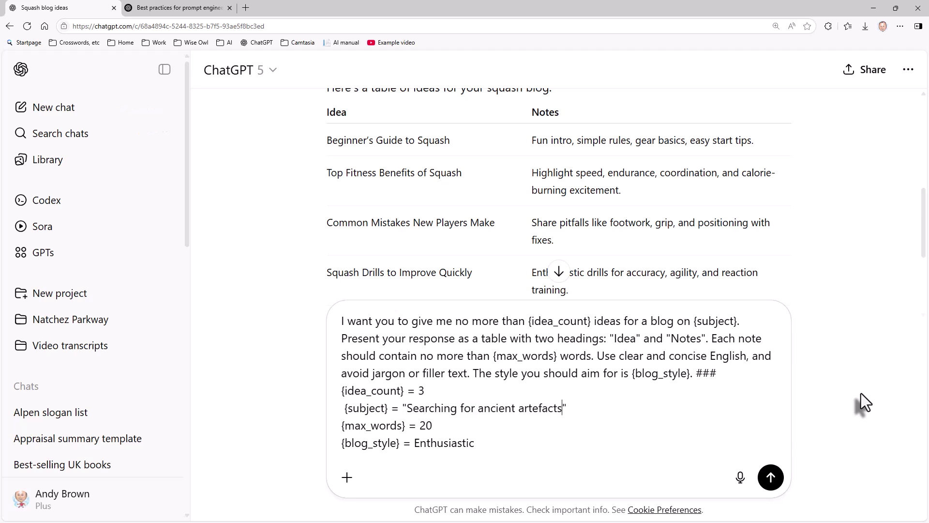
double_click(426, 426)
text(30)
double_click(439, 443)
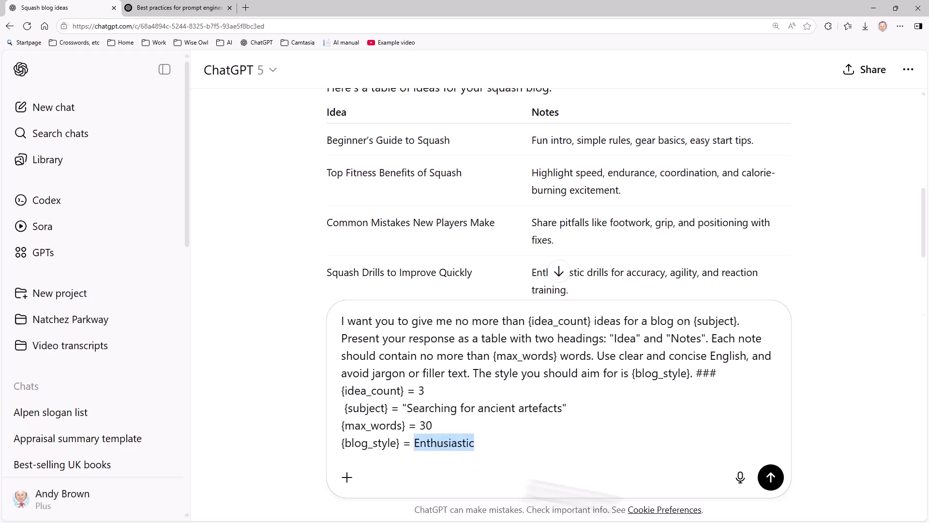
text(Pe)
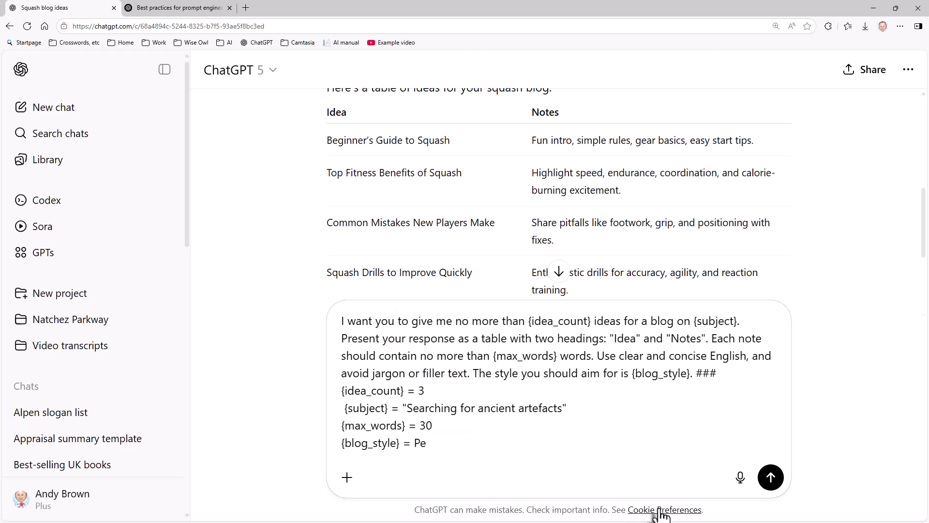
text(dantic and humourless)
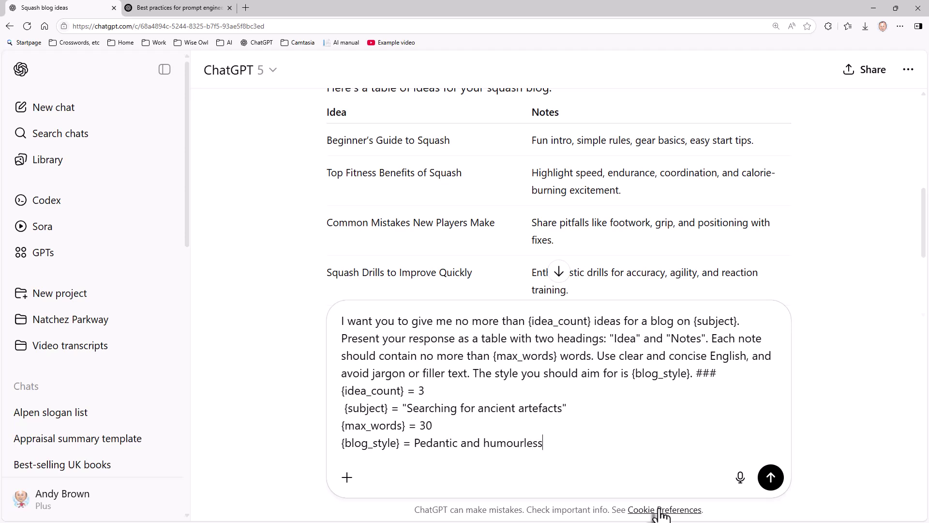
click(770, 477)
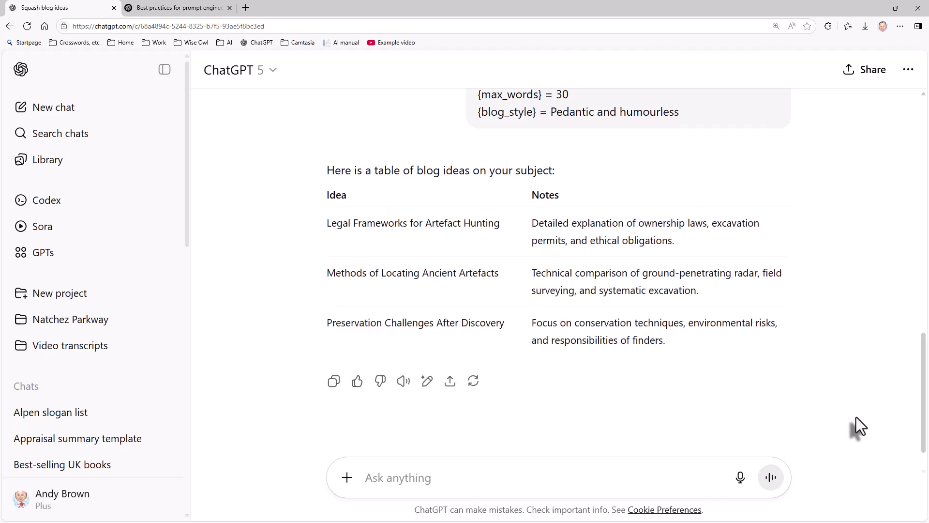
Select the whole revised artefacts prompt to copy it.
scroll(477, 222, up, 5)
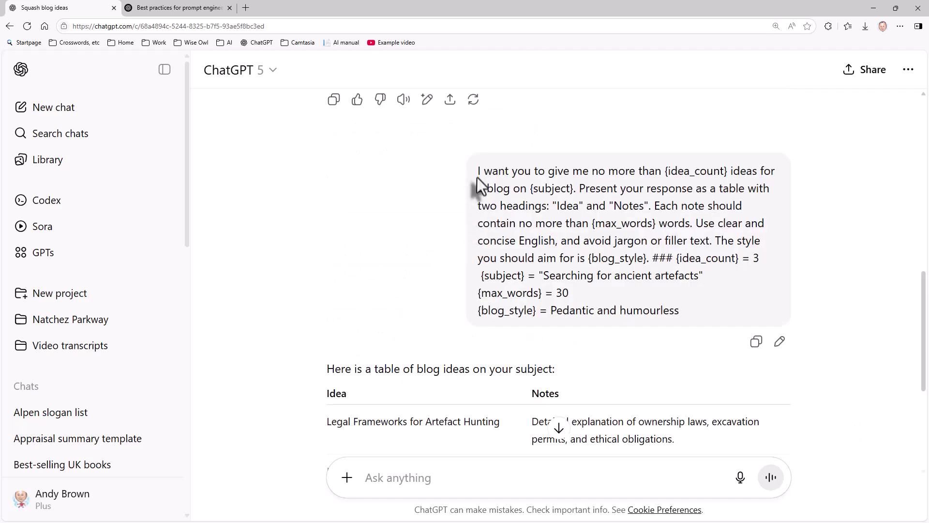
drag(475, 169, 693, 312)
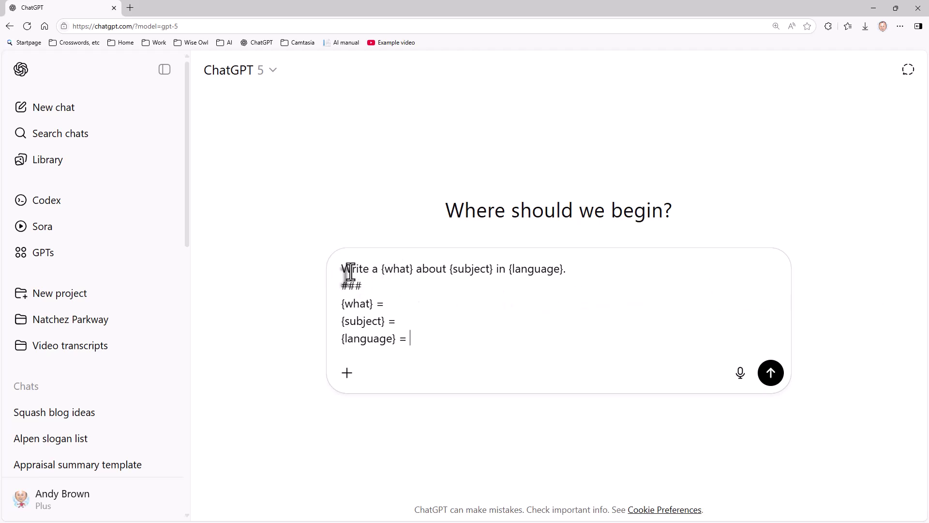
Fill {what}, {subject} and {language} with "limerick", "painting fences" and "English", correcting typos.
click(408, 303)
text("limerick)
key(BackSpace)
key(BackSpace)
key(BackSpace)
text(ick")
key(Down)
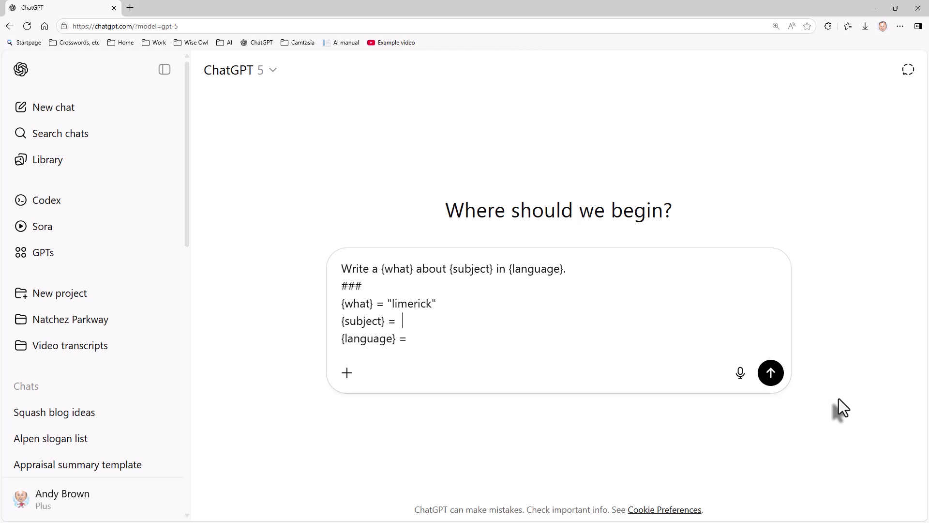
text("painting fences")
key(Down)
text("Englsih)
key(BackSpace)
key(BackSpace)
key(BackSpace)
text(ish")
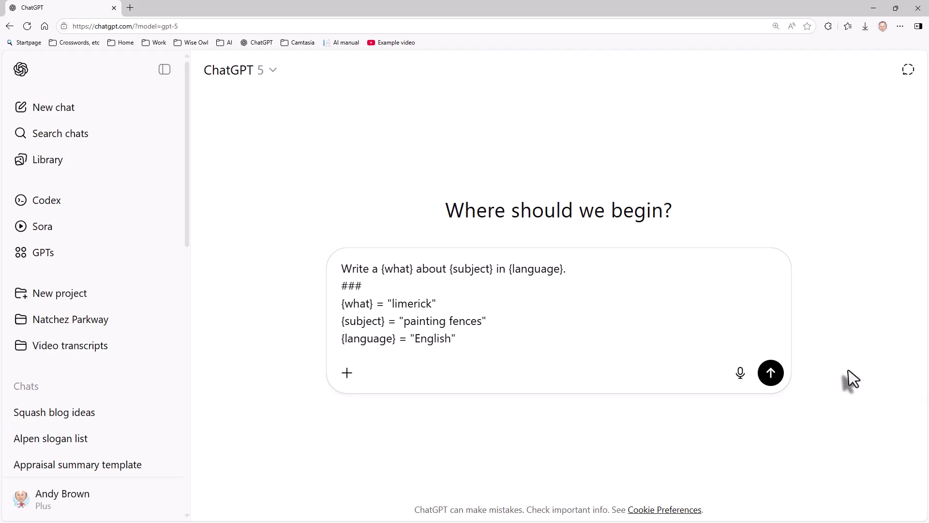
Send the painting-fences limerick prompt and view it above the generated limerick.
click(771, 374)
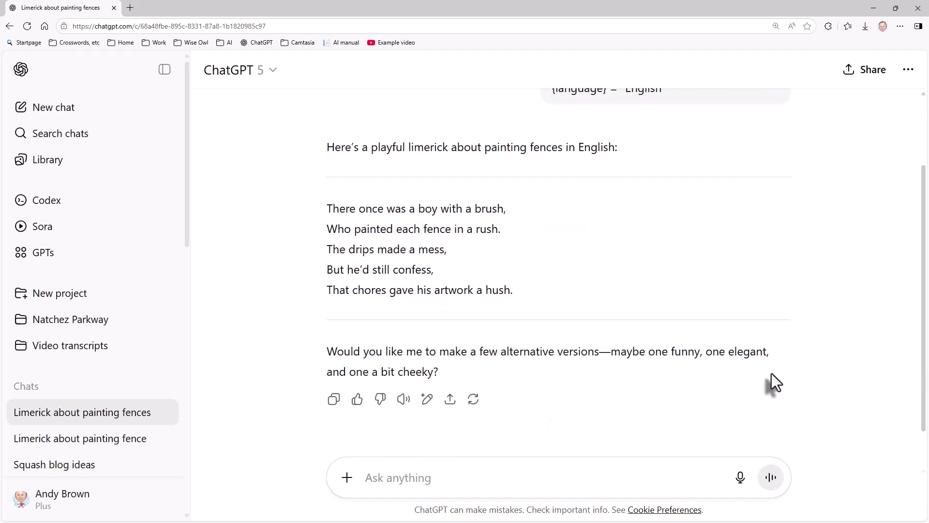
scroll(783, 375, up, 1)
scroll(725, 394, up, 1)
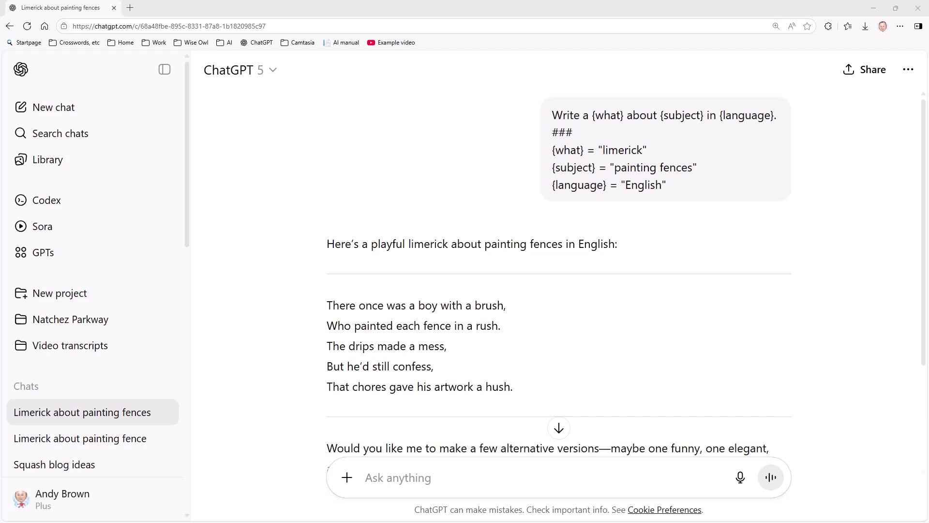
Paste the default-assumption template, highlight its 'Assume…' sentences, and send it with all variables blank.
click(483, 483)
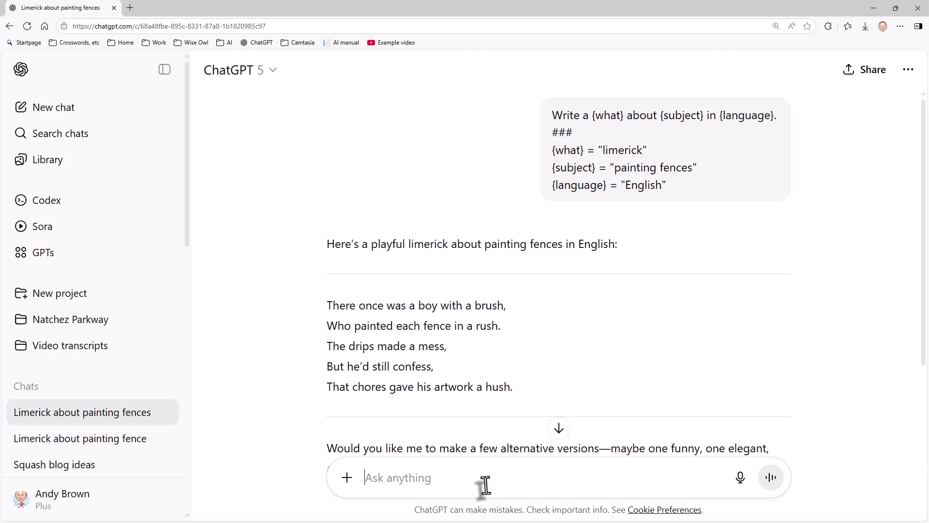
text(Write a {what} about {subject} in {language}. Assume if I don't mention a subject that I want to write about the lyrics of Kate Bush songs. Assume if I don't mention a language that I want you to write in French. Assume if I don't mention what I want you to write that it should be free-format text of not more than 20 words. ### {what} = {subject} = {language} =)
click(570, 321)
drag(570, 322, 599, 338)
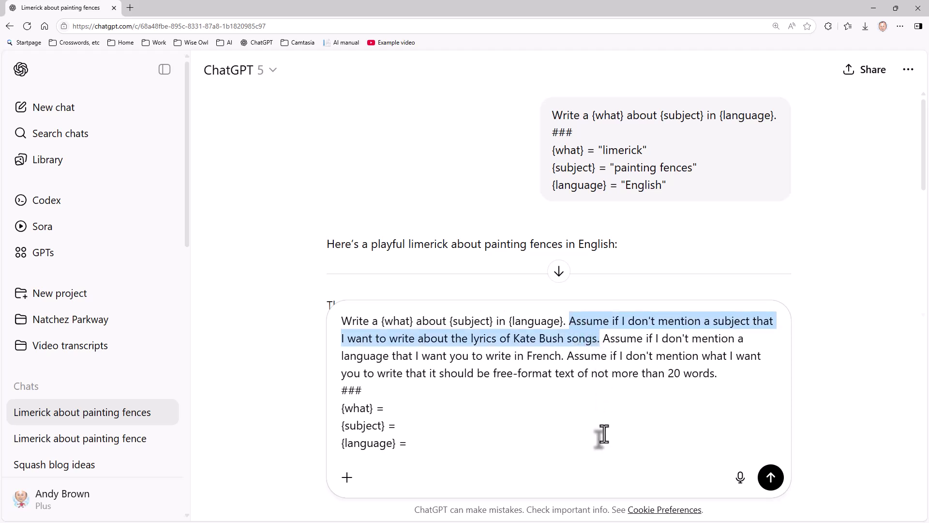
drag(601, 339, 563, 357)
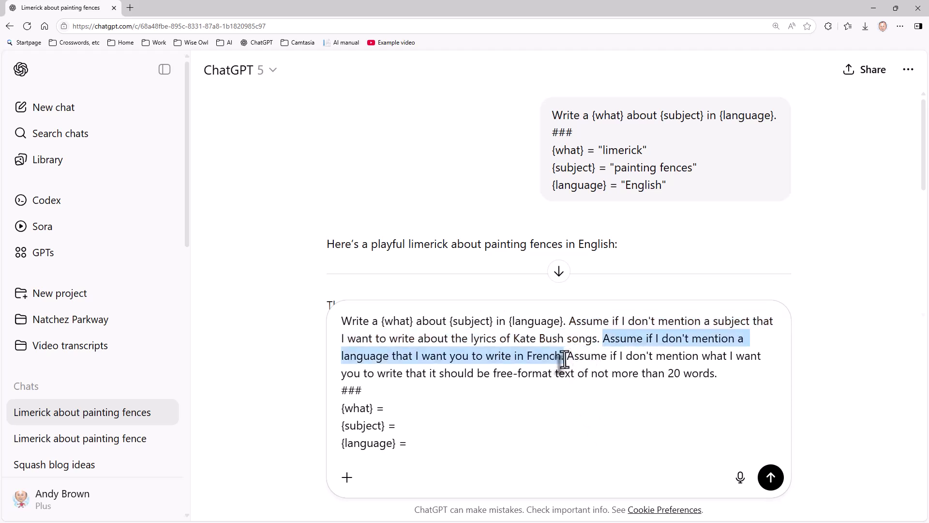
click(566, 443)
drag(564, 356, 725, 370)
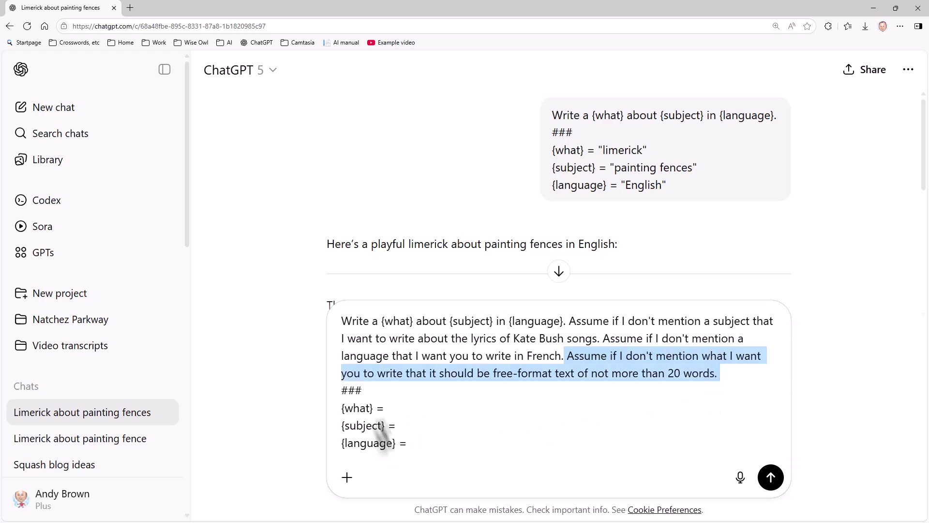
click(769, 478)
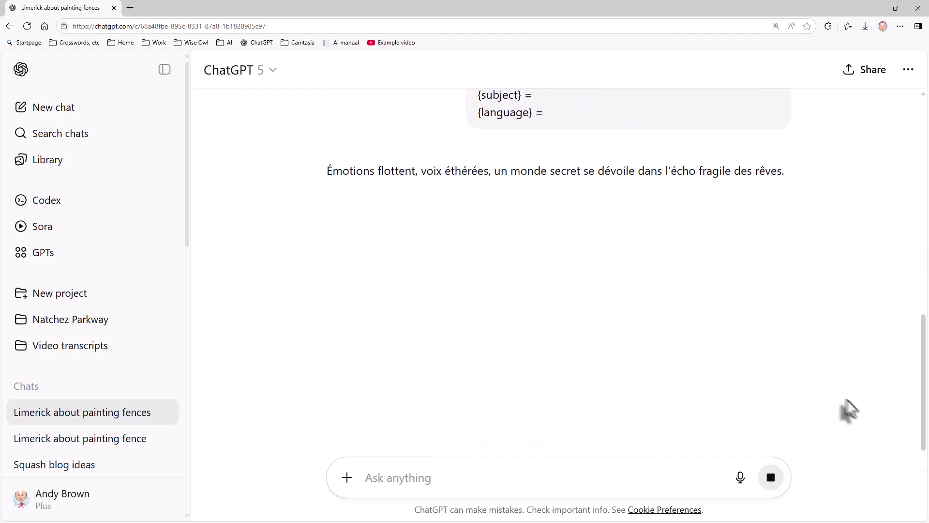
Paste the template back, set {what} to "limerick" and {language} to "English", and send it.
scroll(825, 398, up, 3)
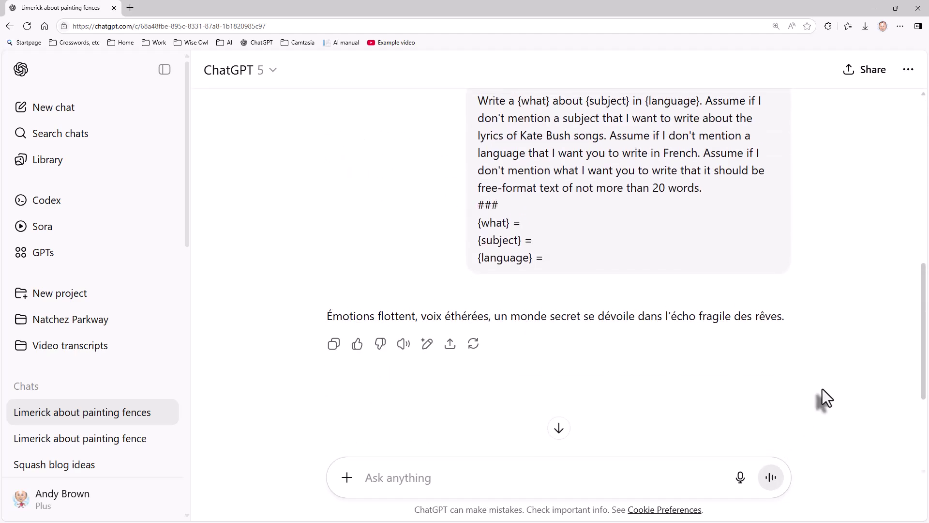
scroll(712, 297, up, 1)
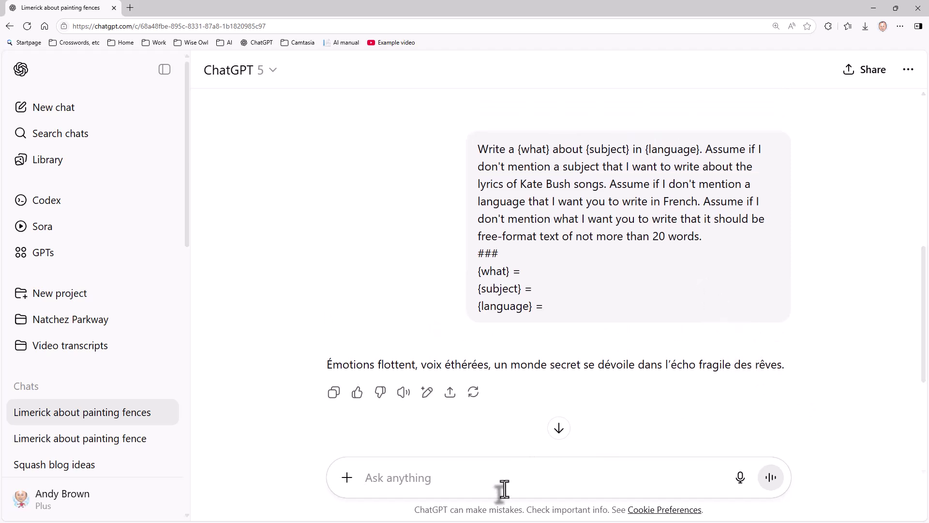
text(Write a {what} about {subject} in {language}. Assume if I don't mention a subject that I want to write about the lyrics of Kate Bush songs. Assume if I don't mention a language that I want you to write in French. Assume if I don't mention what I want you to write that it should be free-format text of not more than 20 words. ### {what} = {subject} = {language} =)
click(462, 410)
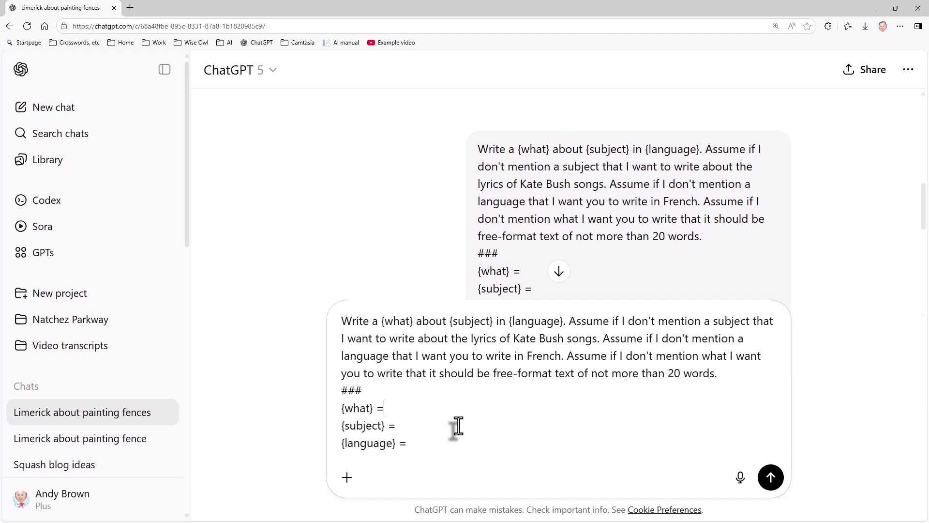
text("limerick")
key(Down)
text("English")
click(770, 480)
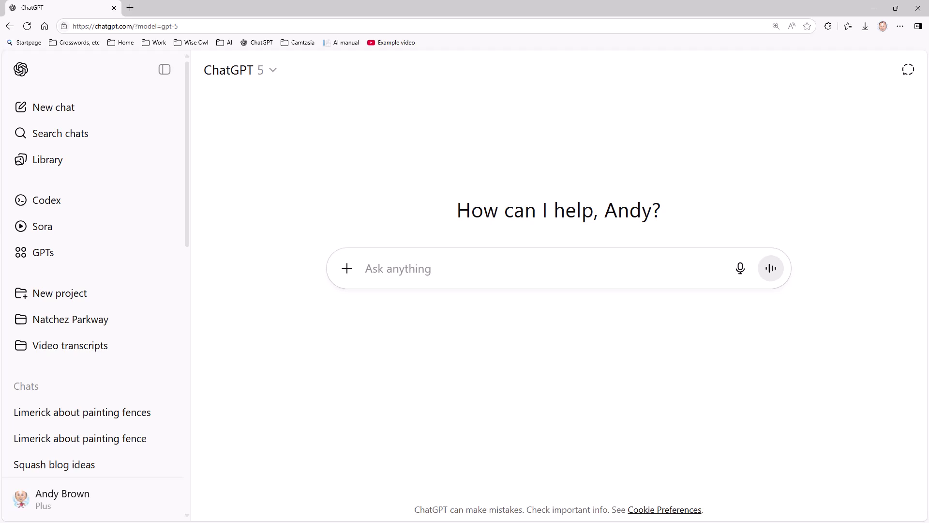
In Prompts template.docx, copy the email prompt text from the Text of prompt cell.
key(alt+Tab)
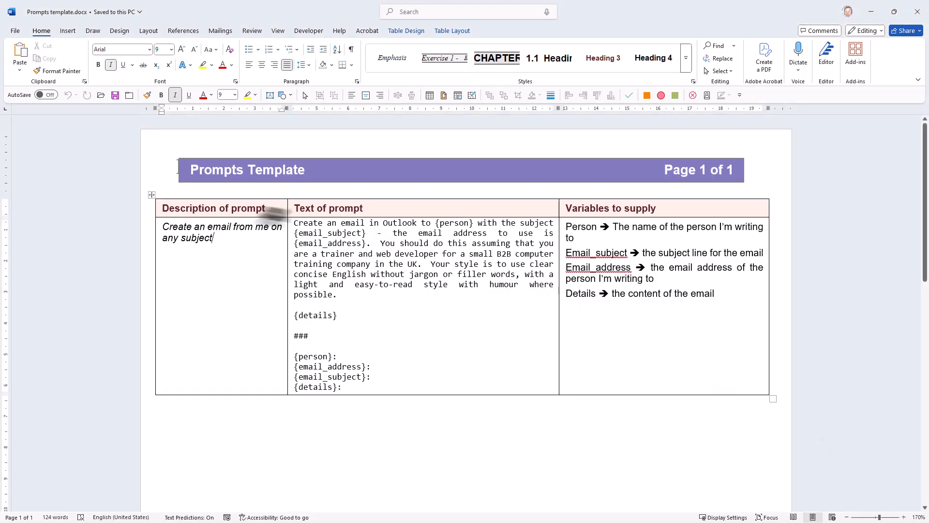
drag(295, 225, 370, 393)
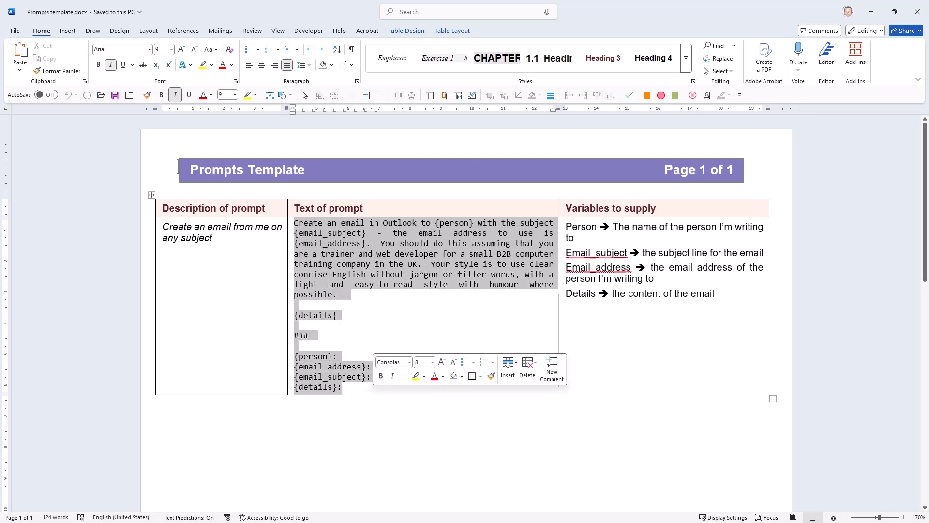
right_click(393, 251)
click(413, 303)
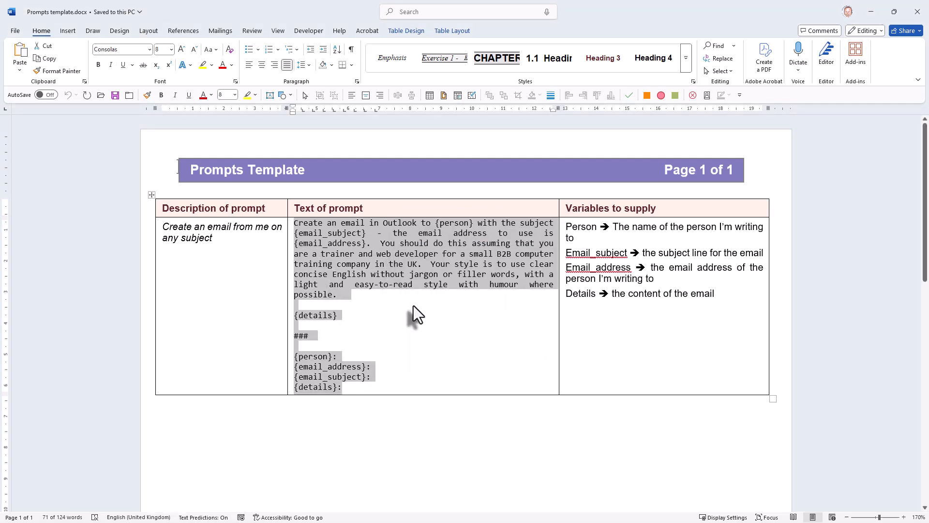
Paste the email prompt template into the ChatGPT message box and add a blank line before {details}.
key(alt+Tab)
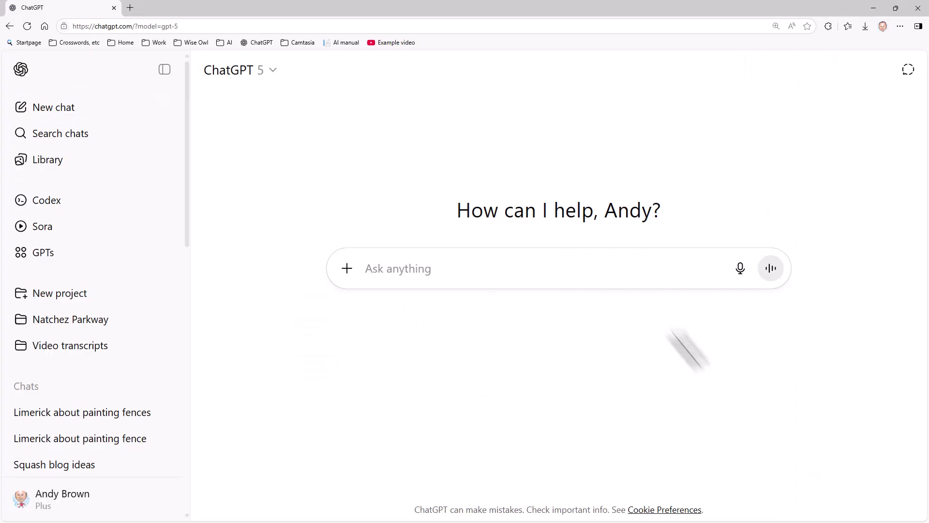
right_click(470, 266)
click(501, 358)
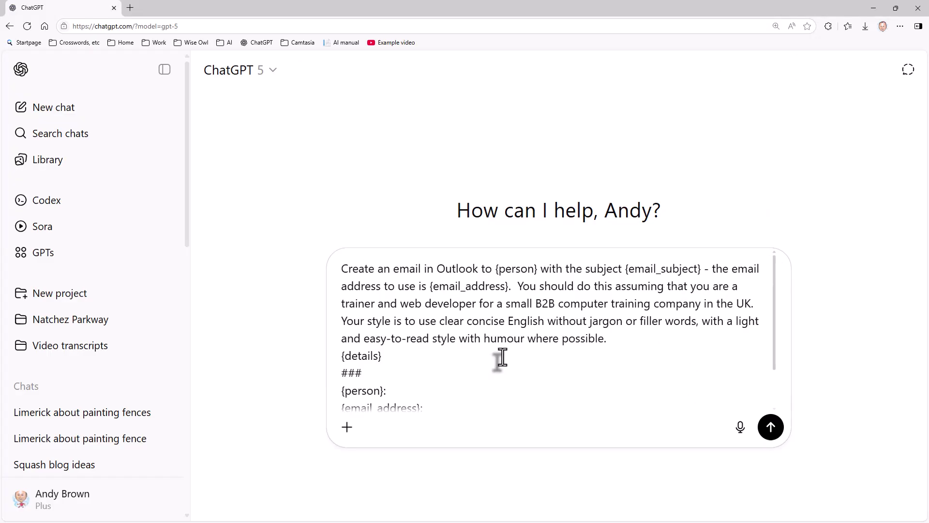
click(637, 342)
key(shift+Return)
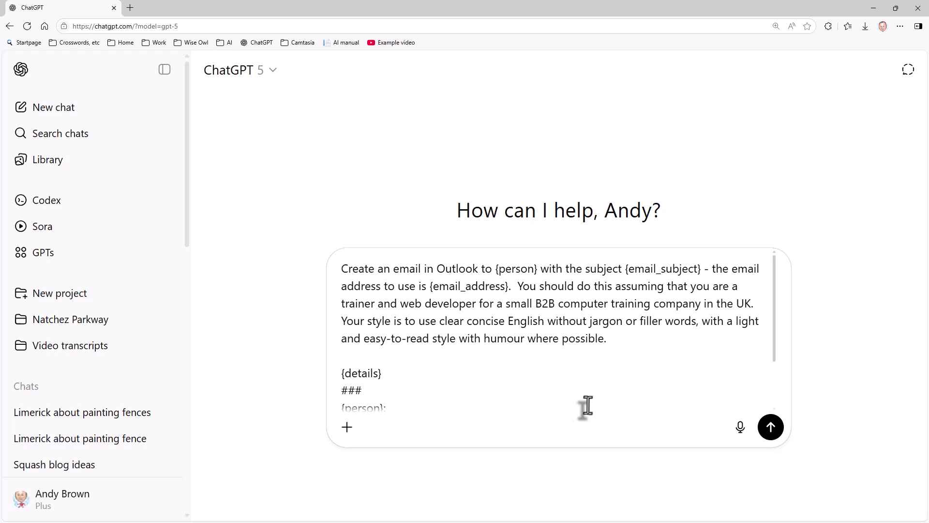
scroll(588, 404, down, 1)
scroll(590, 404, down, 1)
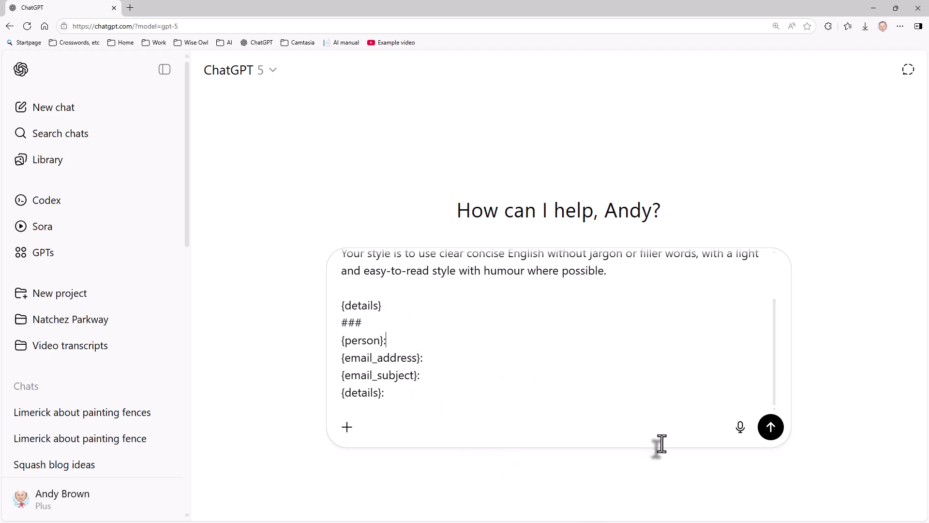
Fill in the recipient's name, their e-mail address, subject 'Stop stealing my milk', and the pasted details.
text(Bob)
click(482, 361)
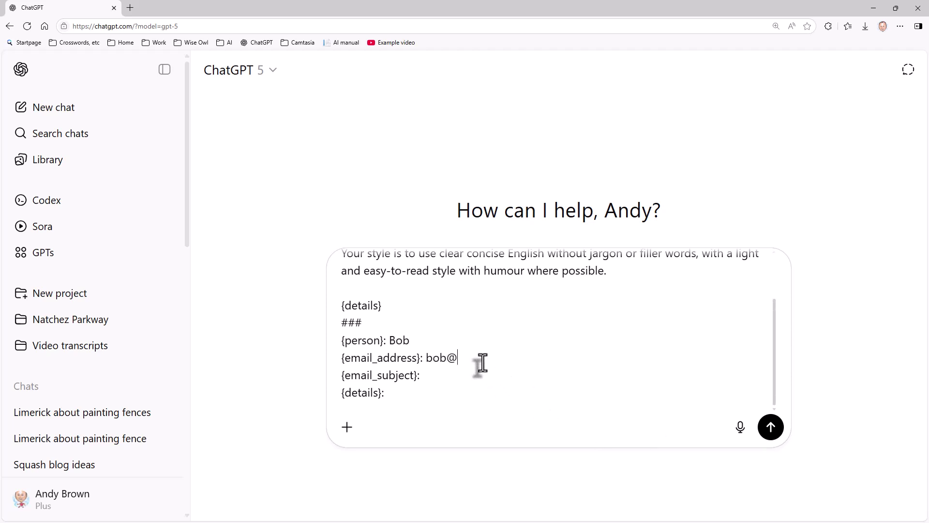
click(482, 375)
text(Stop stealing my milk)
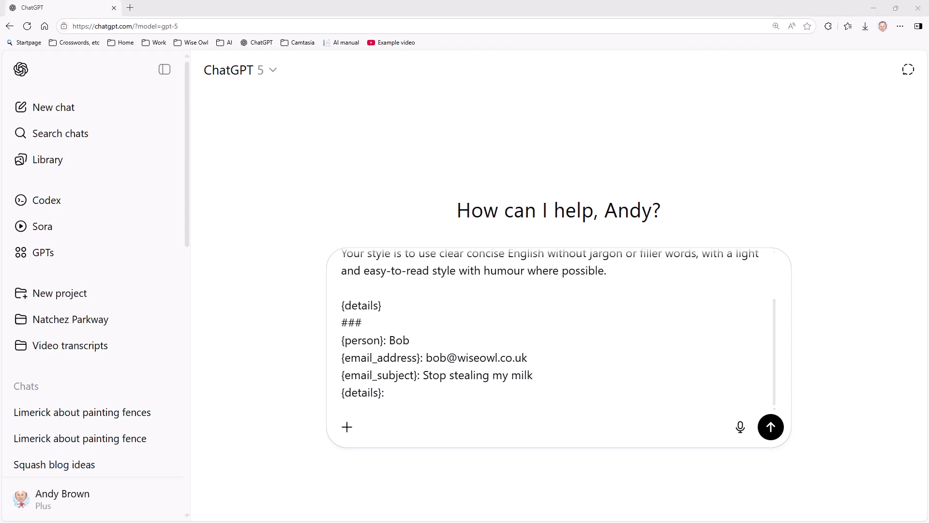
click(416, 396)
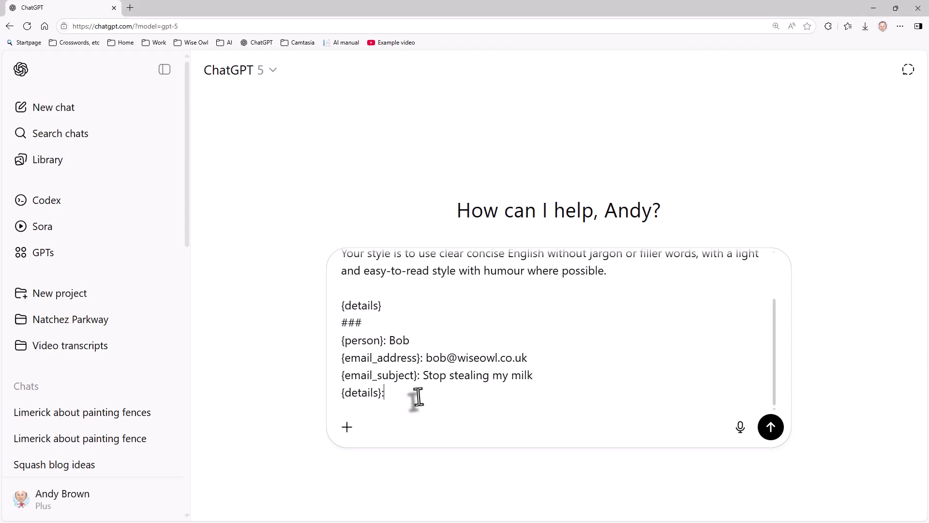
key(ctrl+v)
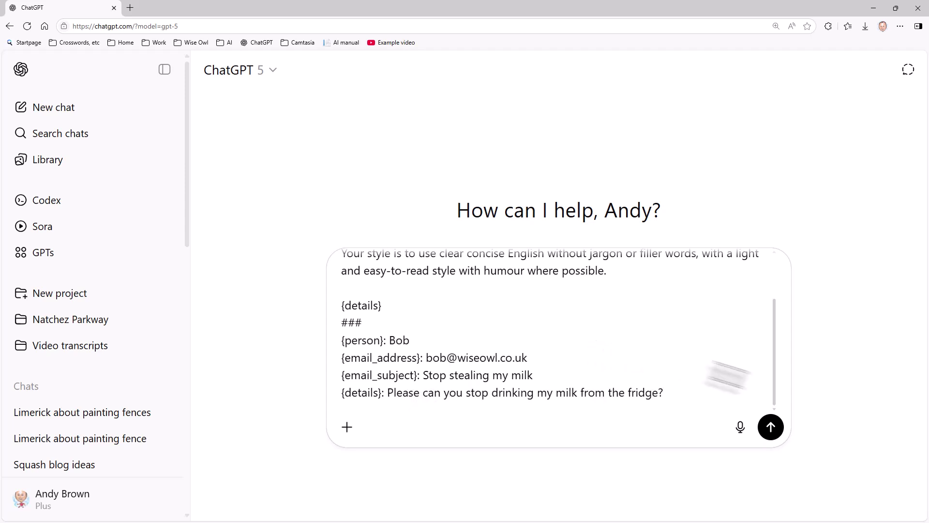
Send the completed email prompt and read the light-hearted draft suggesting a milk rota.
click(771, 428)
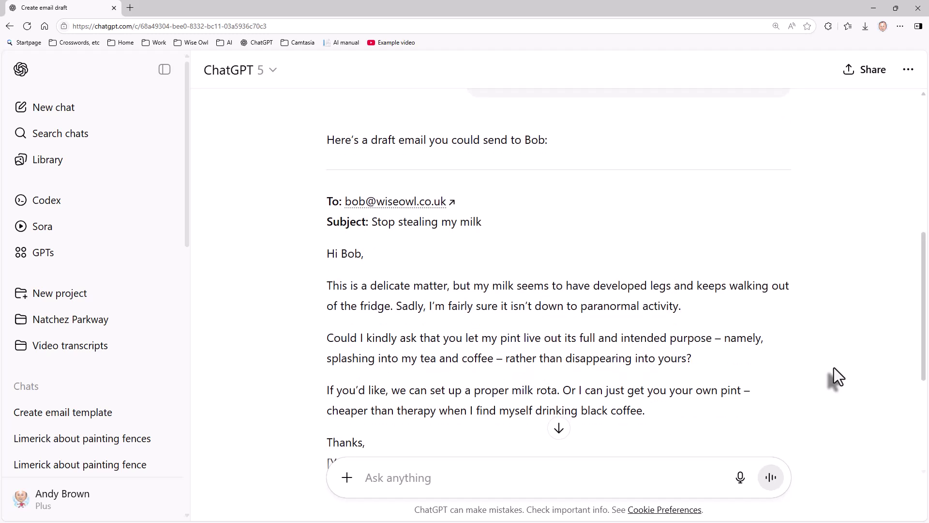
scroll(834, 369, down, 1)
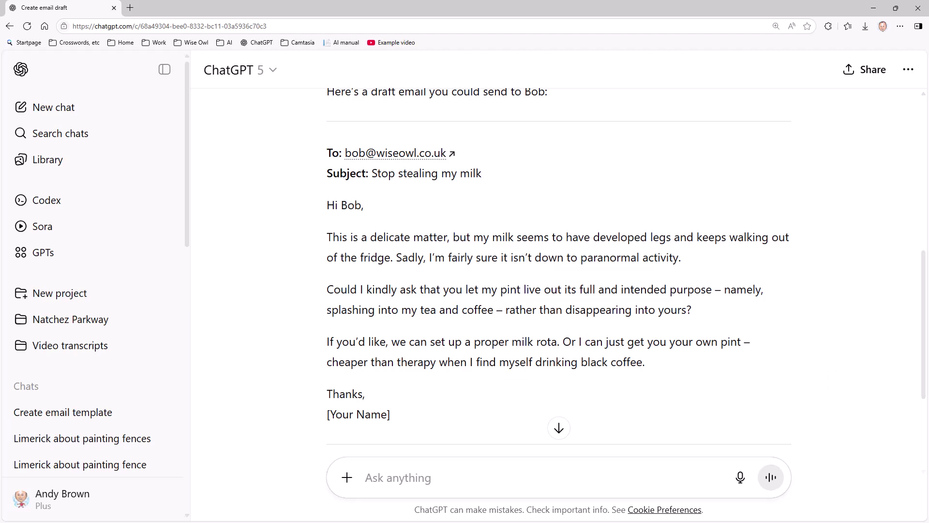
Select the 'Variables to supply' list in the Word prompts template.
key(alt+Tab)
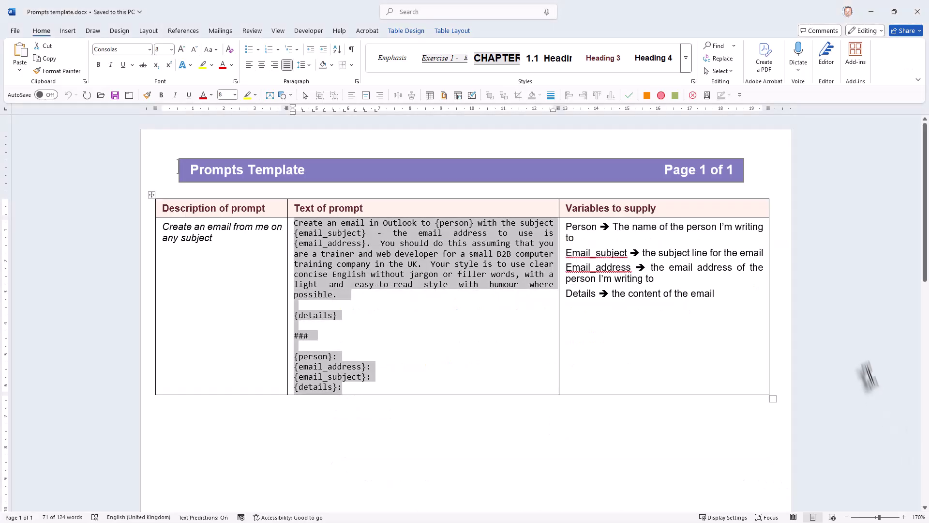
click(741, 358)
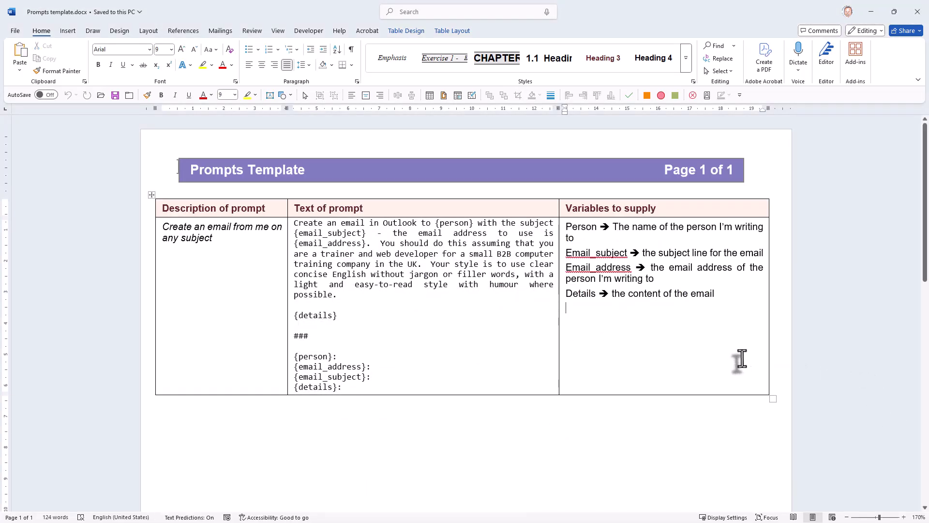
drag(716, 295, 565, 226)
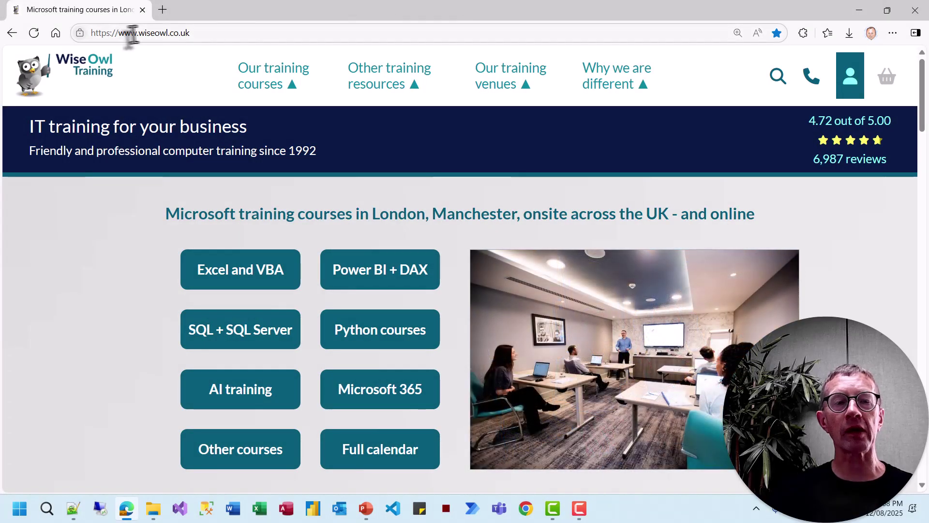
Open the free exercises page from the Wise Owl Training 'Other training resources' menu.
drag(139, 33, 224, 33)
mouse_move(323, 79)
mouse_move(415, 93)
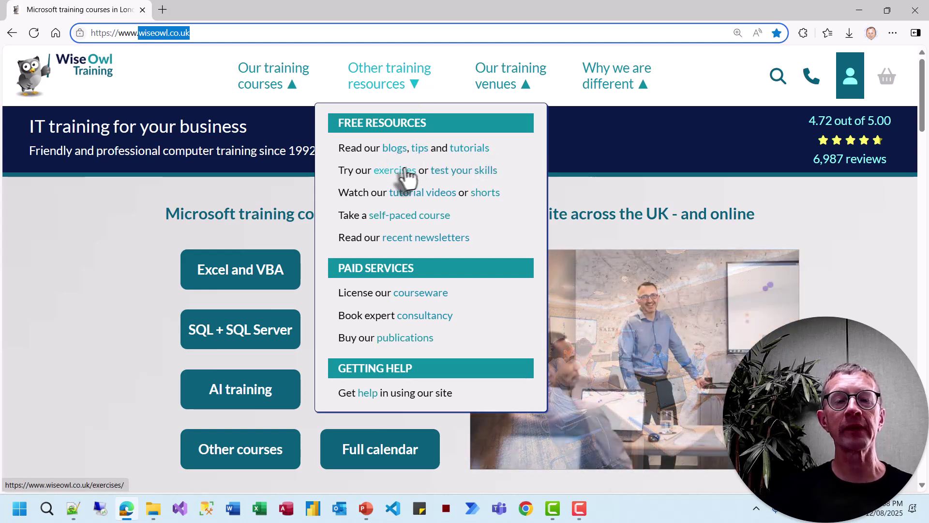
click(397, 170)
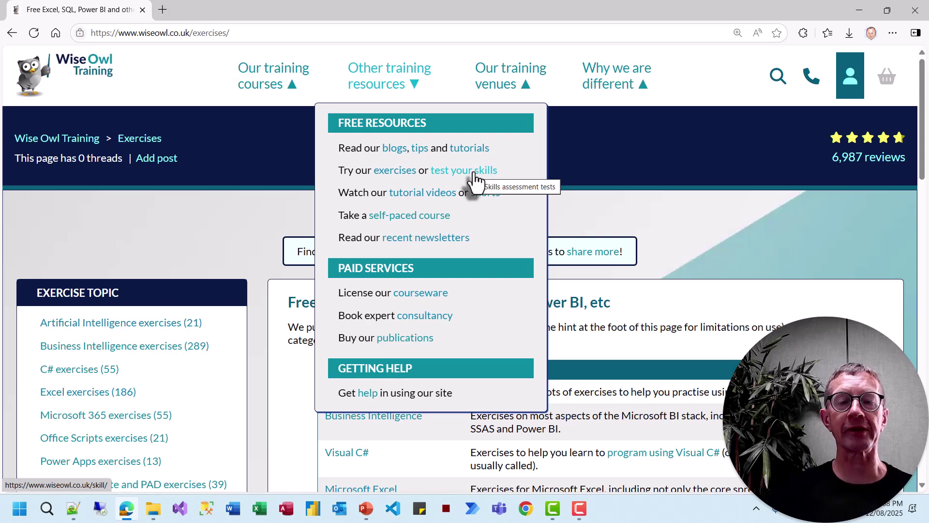
Open the tutorial videos page and browse the 584 Microsoft training videos by category.
click(420, 195)
scroll(239, 239, down, 7)
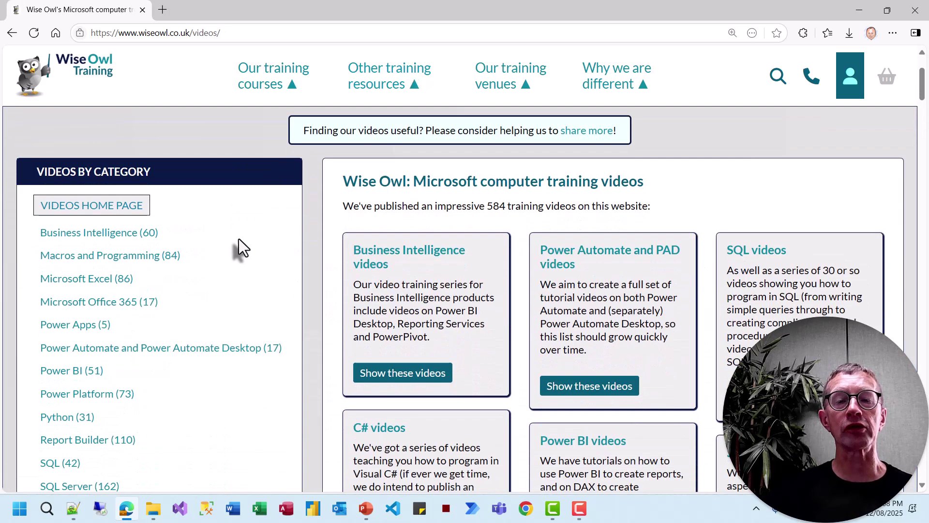
scroll(239, 239, down, 3)
scroll(239, 239, up, 7)
scroll(239, 239, down, 2)
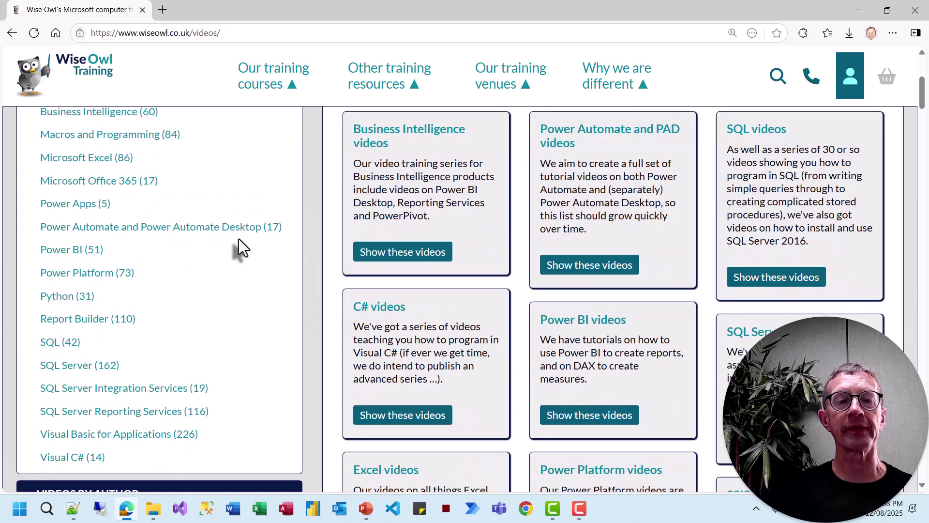
scroll(239, 239, up, 5)
mouse_move(286, 78)
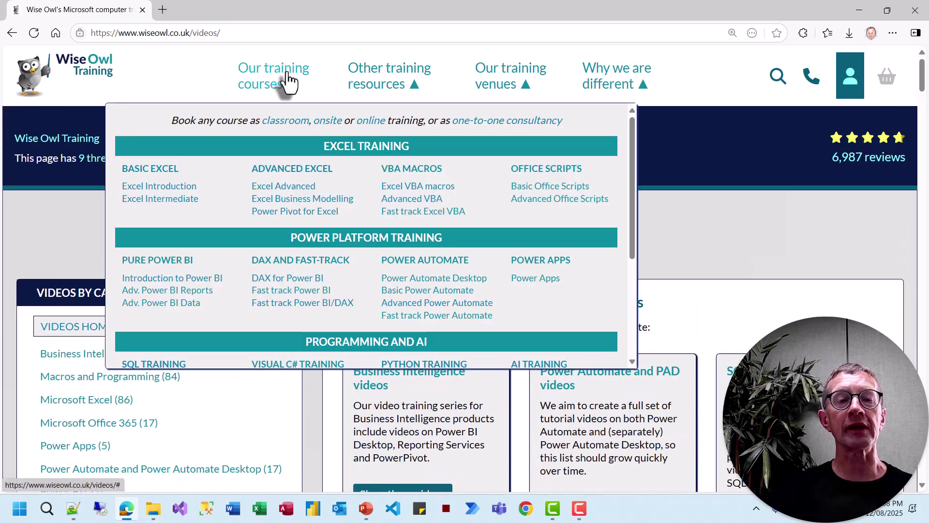
scroll(347, 193, down, 4)
scroll(347, 193, up, 4)
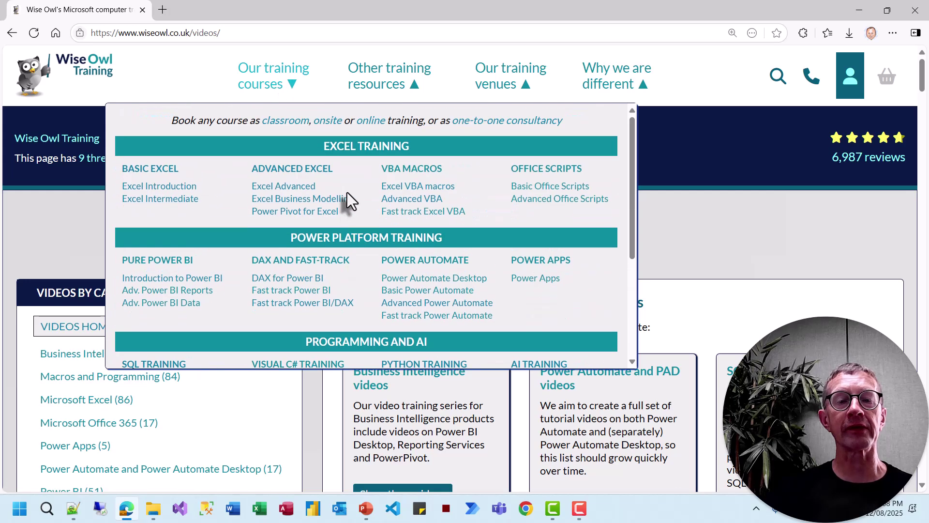